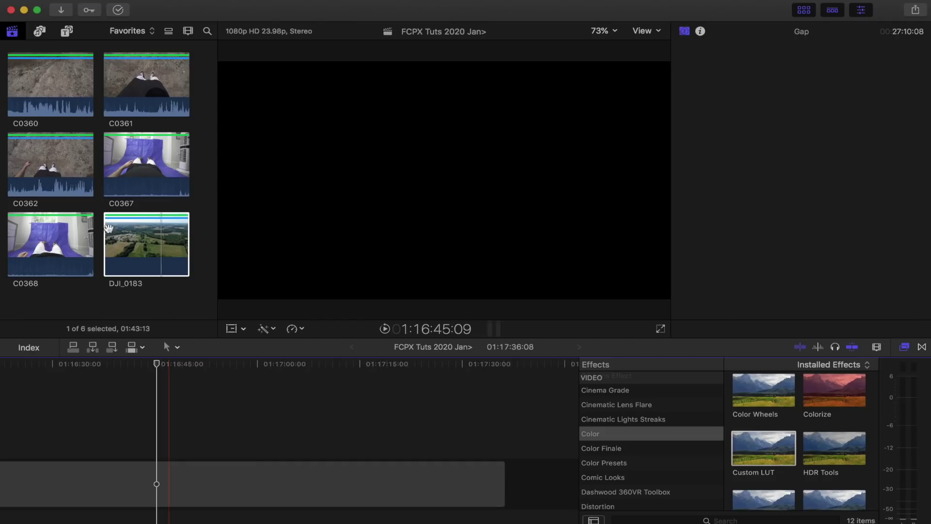
# Mark an end point in the C0360 clip at about 11:07 and connect the range to the timeline at the playhead.
pyautogui.click(39, 82)
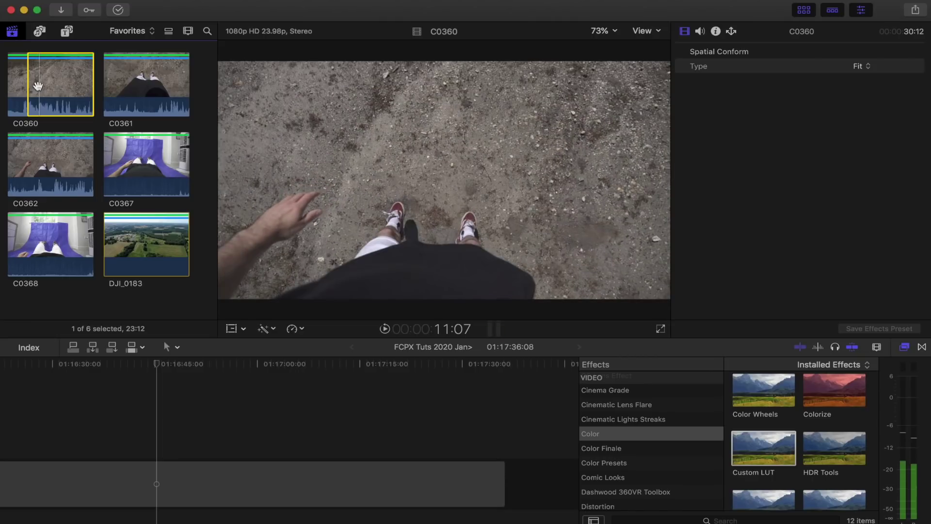
pyautogui.press('o')
pyautogui.press('q')
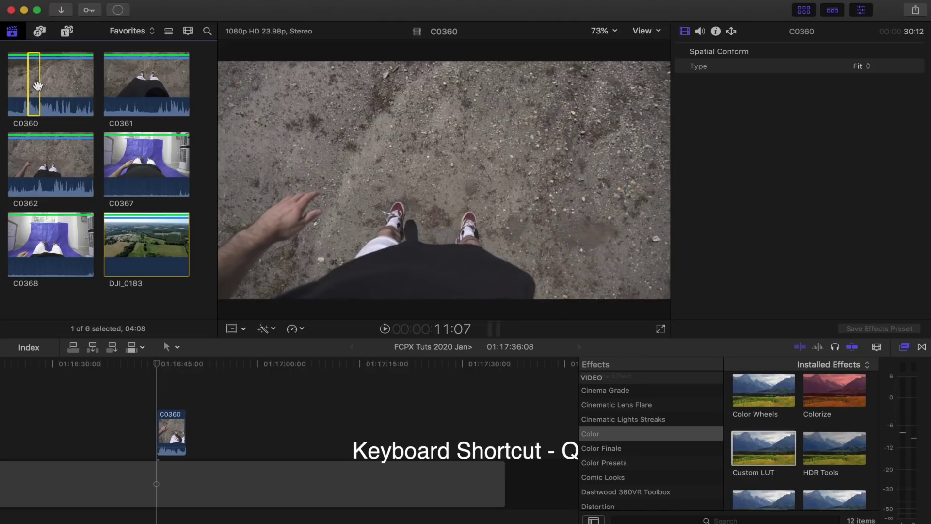
# Add the full range of the DJI_0183 drone clip directly after C0360 in the timeline.
pyautogui.press('super+equal')
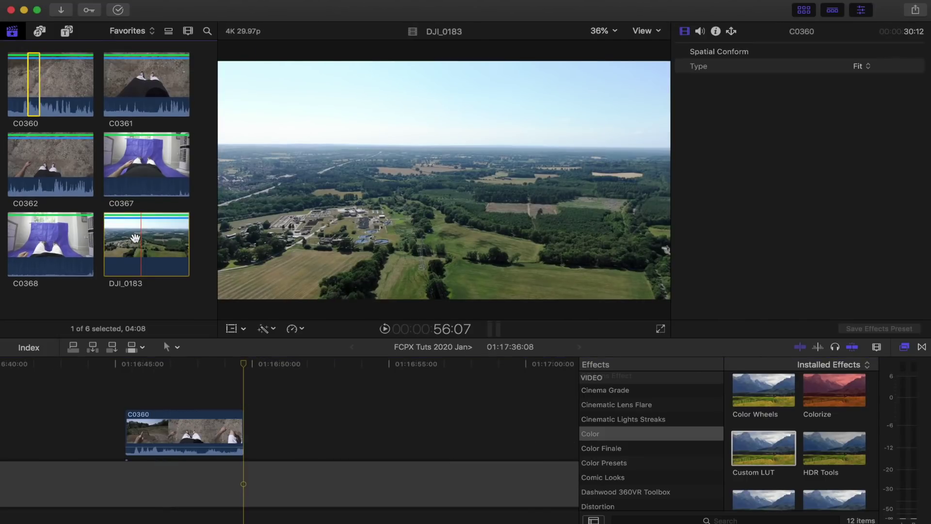
pyautogui.click(131, 240)
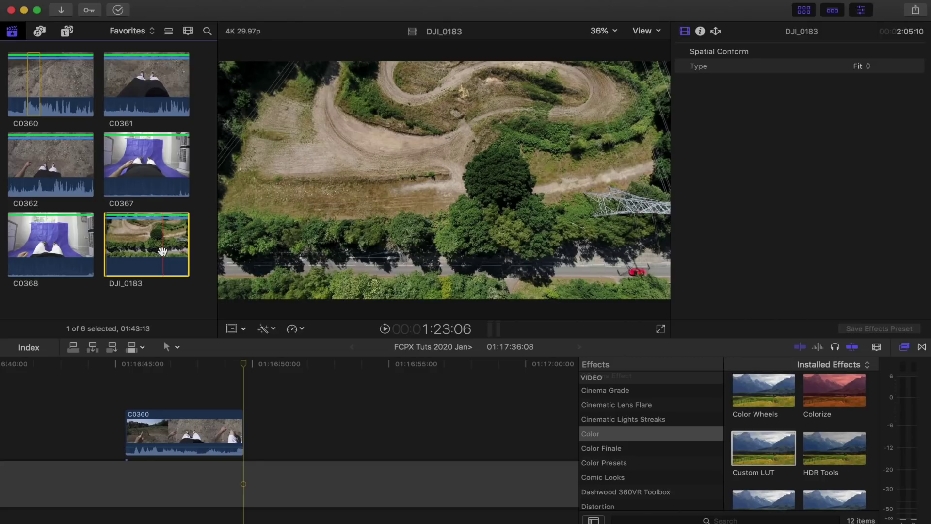
pyautogui.press('e')
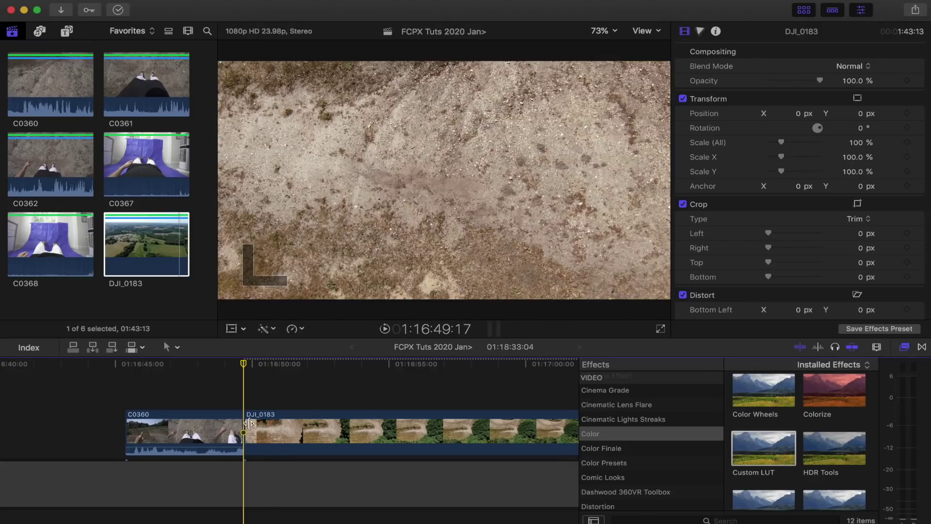
# Split the DJI_0183 clip into three speed segments with Blade Speed at 01:17:35:15 and 01:17:40:02.
pyautogui.click(248, 423)
pyautogui.press('super+minus')
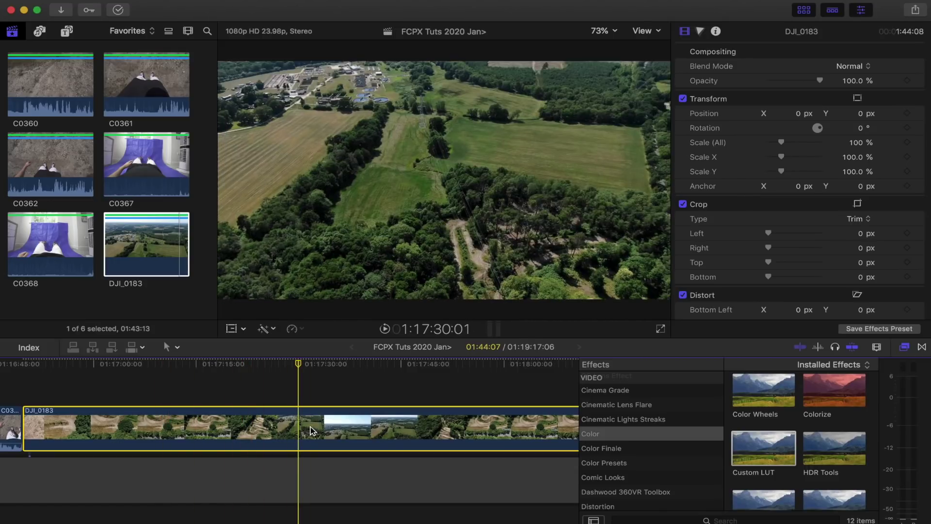
pyautogui.moveTo(307, 368); pyautogui.dragTo(339, 374)
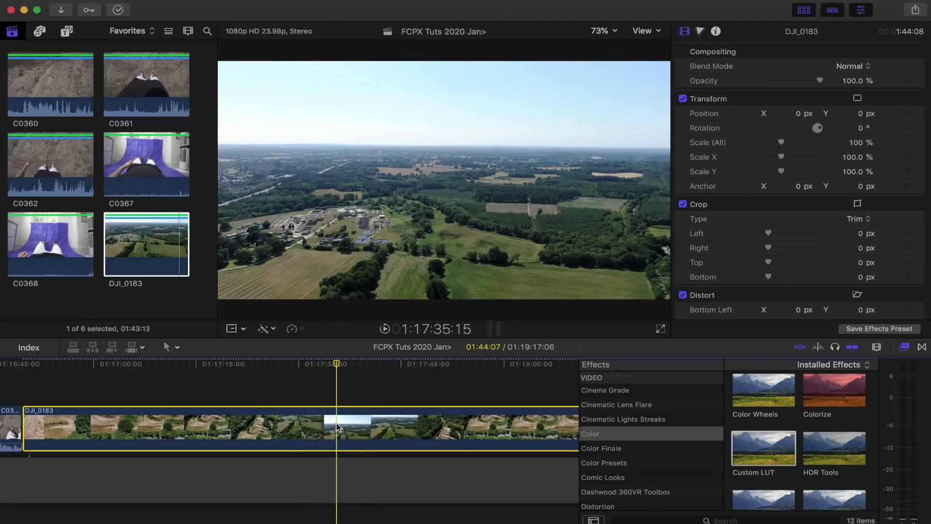
pyautogui.hotkey('shift', 'b')
pyautogui.moveTo(378, 366)
pyautogui.mouseDown()
pyautogui.moveTo(386, 370)
pyautogui.moveTo(367, 371)
pyautogui.mouseUp()
pyautogui.hotkey('shift', 'b')
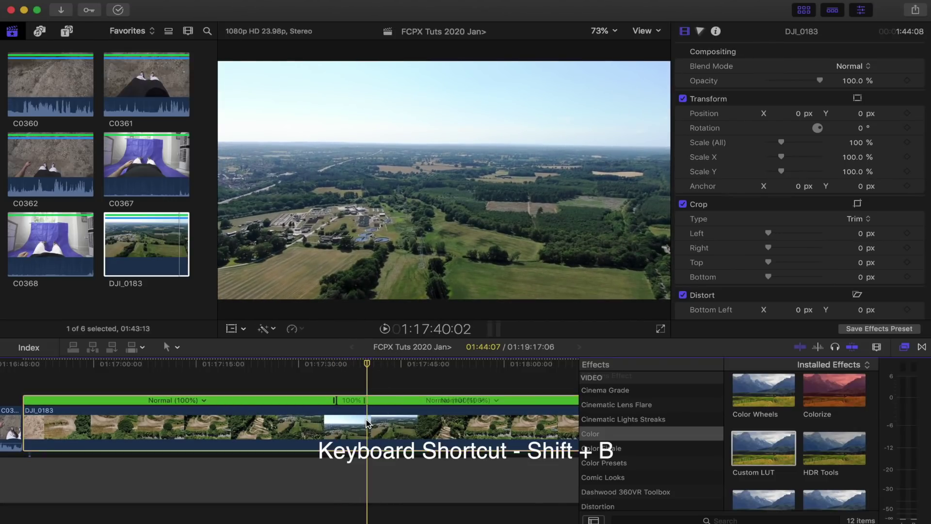
# Speed up the first segment of the DJI_0183 clip to Fast 20x (2000%).
pyautogui.scroll(3, 307, 417)
pyautogui.click(206, 400)
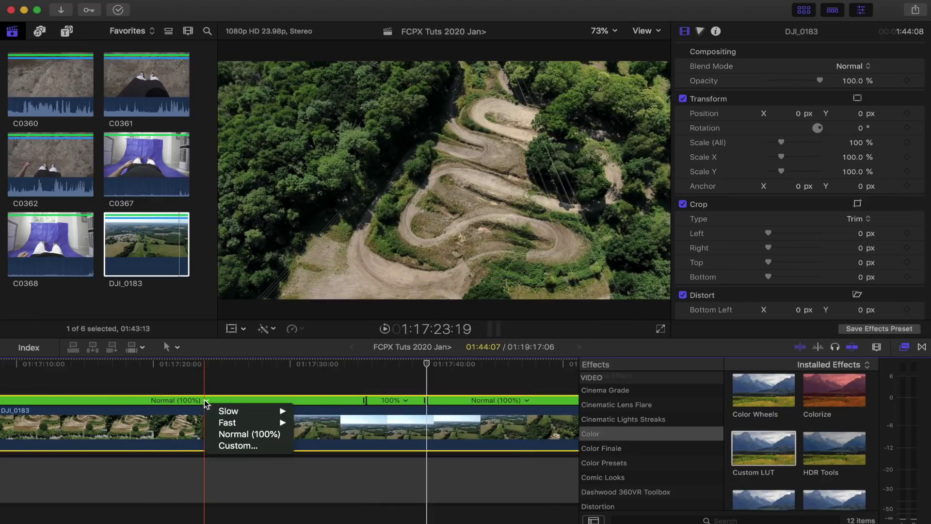
pyautogui.moveTo(252, 423)
pyautogui.click(315, 458)
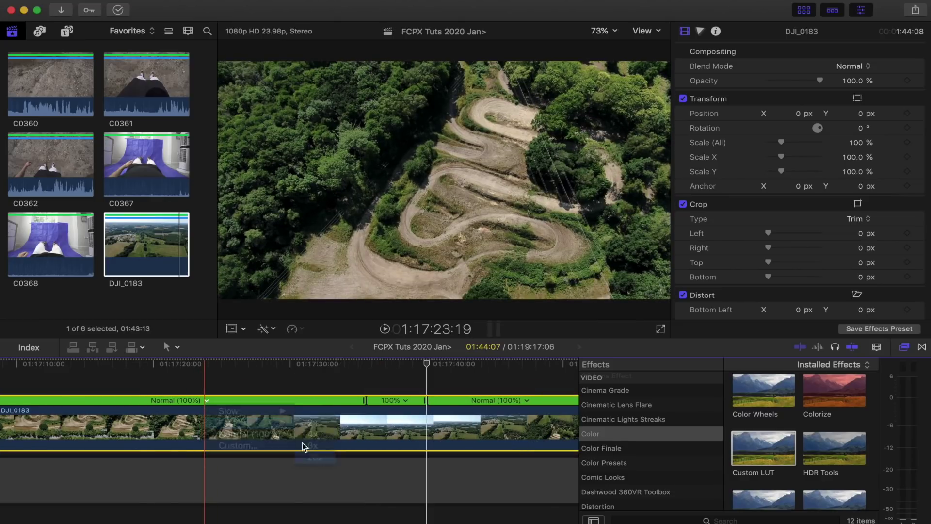
# Speed up the last segment of the DJI_0183 clip to Fast 20x (2000%).
pyautogui.click(434, 400)
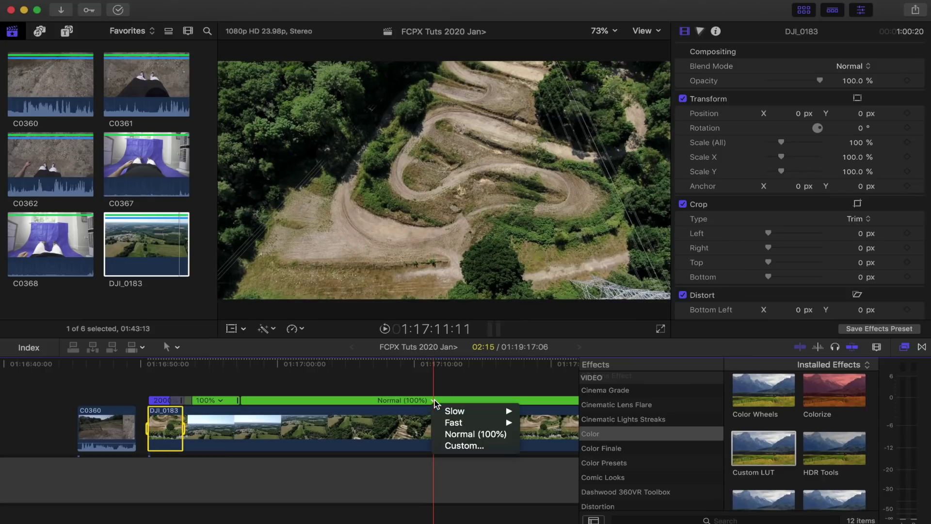
pyautogui.moveTo(453, 423)
pyautogui.click(542, 457)
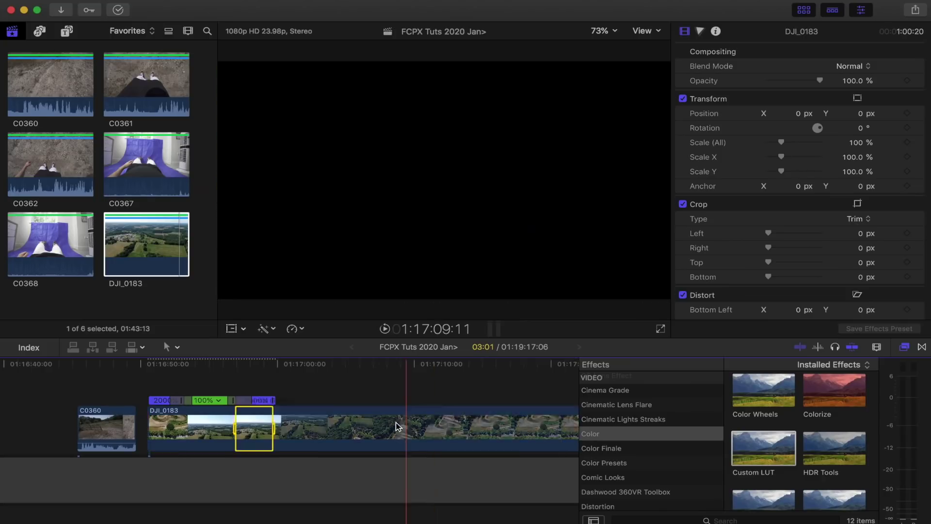
# Play back the retimed drone shot and shorten its speed segments, bringing the first to 3566% and the last to 4639%.
pyautogui.press('space')
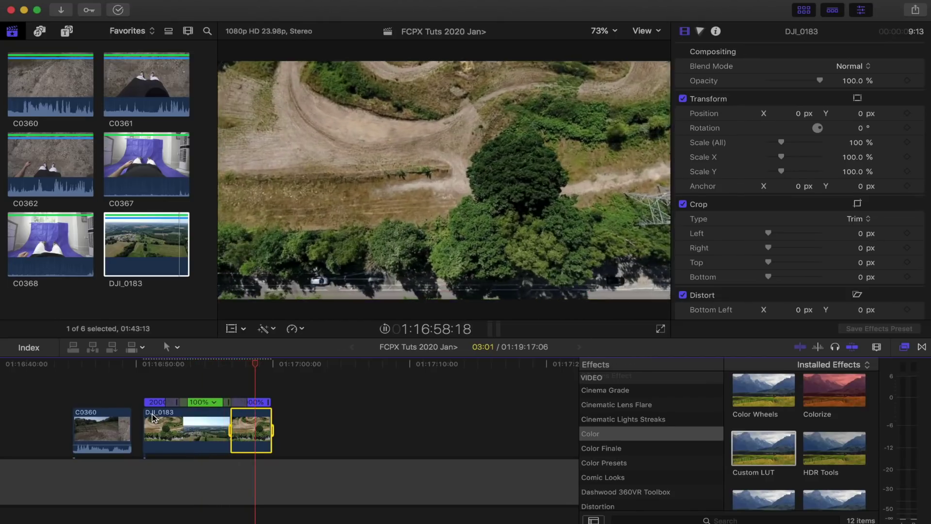
pyautogui.click(246, 429)
pyautogui.press('super+=')
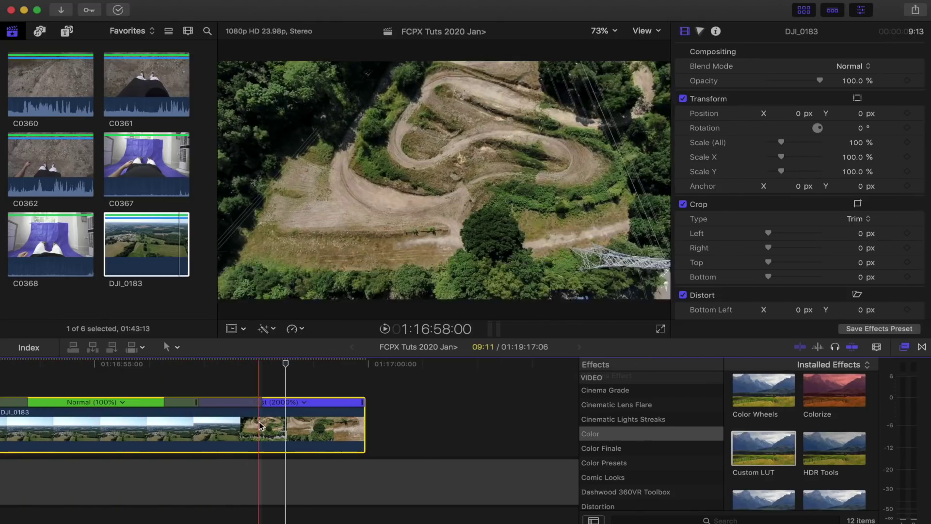
pyautogui.press('super+=')
pyautogui.moveTo(264, 402); pyautogui.dragTo(238, 416)
pyautogui.press('super+minus')
pyautogui.press('super+minus')
pyautogui.click(259, 406)
pyautogui.press('super+=')
pyautogui.press('super+=')
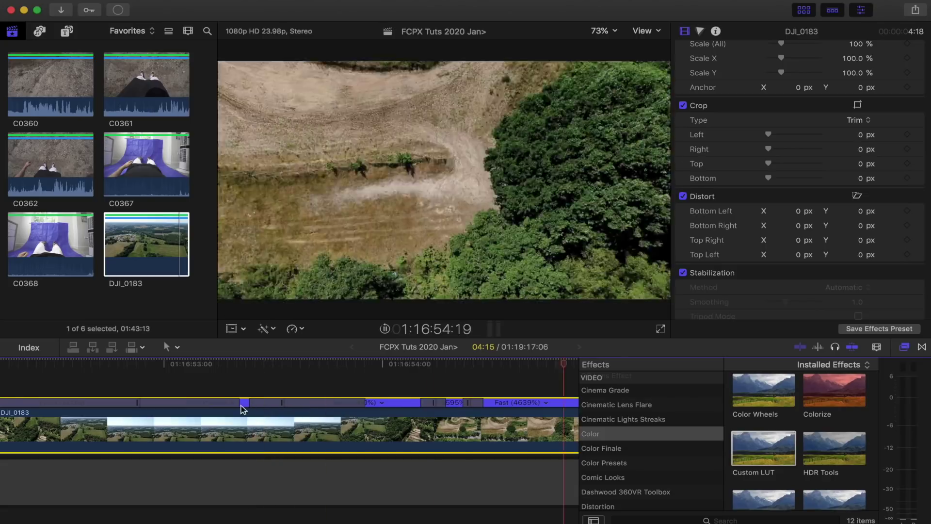
pyautogui.moveTo(320, 405); pyautogui.dragTo(297, 405)
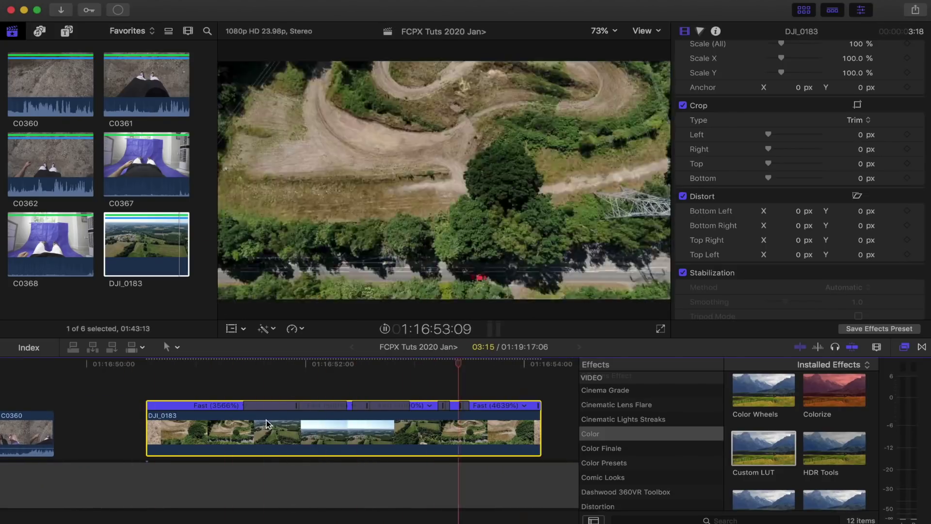
# Move the shortened DJI_0183 clip so it starts directly at the end of C0360, and set the playhead on their join.
pyautogui.press('super+minus')
pyautogui.scroll(-2, 773, 235)
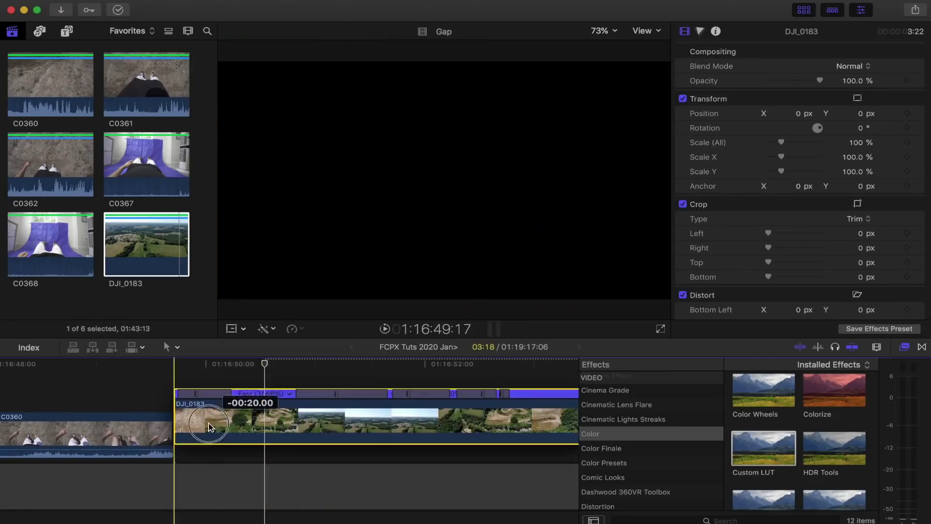
pyautogui.click(176, 379)
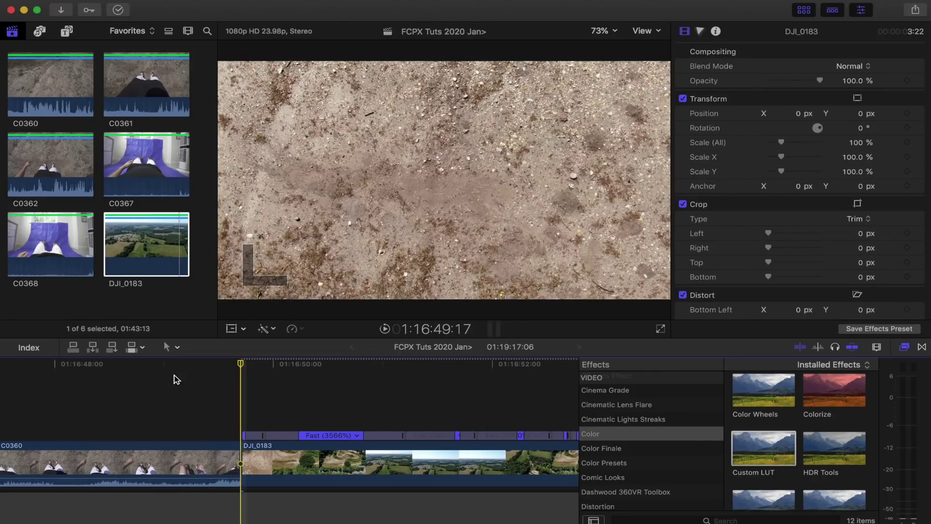
# Connect the marked range of C0367 above the start of DJI_0183 and select it in the timeline.
pyautogui.click(149, 165)
pyautogui.press('q')
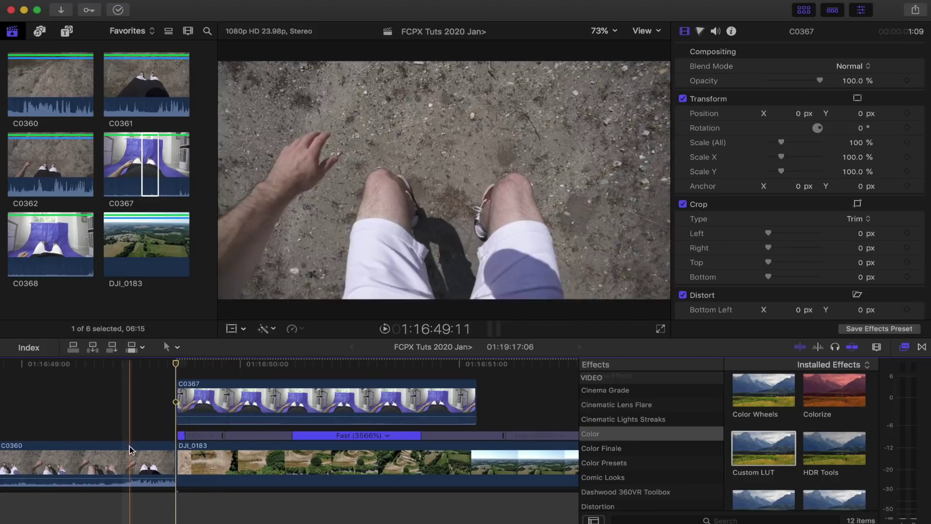
pyautogui.click(269, 402)
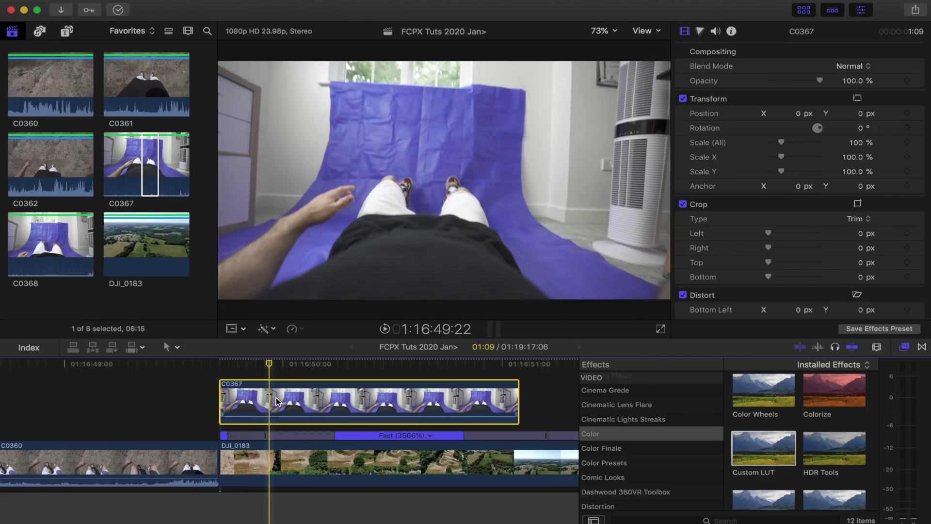
# Apply the Keyer effect from the Keying category to the C0367 clip.
pyautogui.scroll(3, 533, 436)
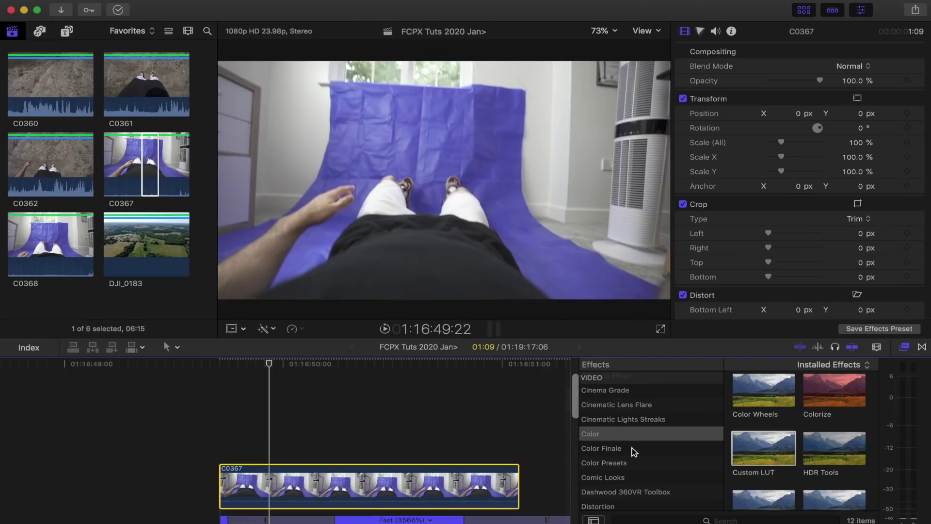
pyautogui.scroll(5, 611, 453)
pyautogui.scroll(-5, 591, 458)
pyautogui.click(622, 442)
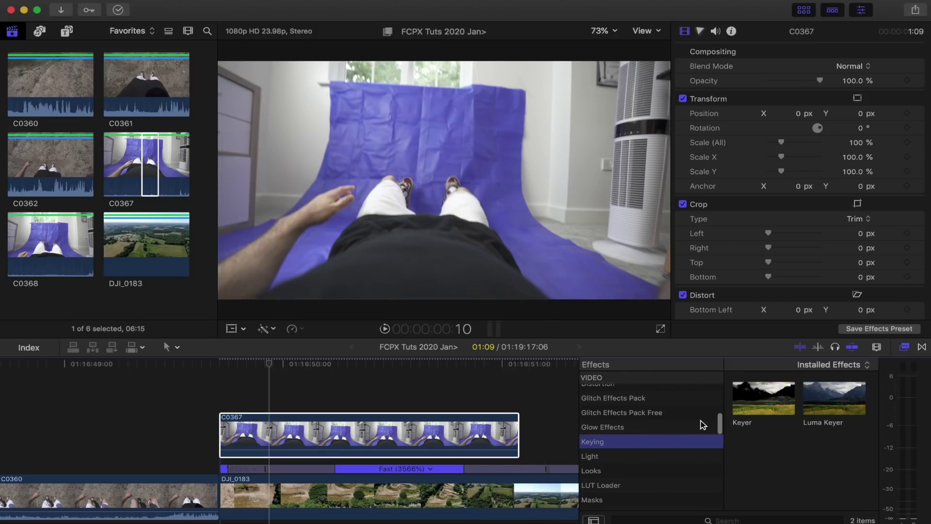
pyautogui.moveTo(767, 398); pyautogui.dragTo(293, 426)
# Set the Keyer's Spill Level to 0% and its matte Shrink/Expand to -0.4.
pyautogui.moveTo(769, 219); pyautogui.dragTo(745, 224)
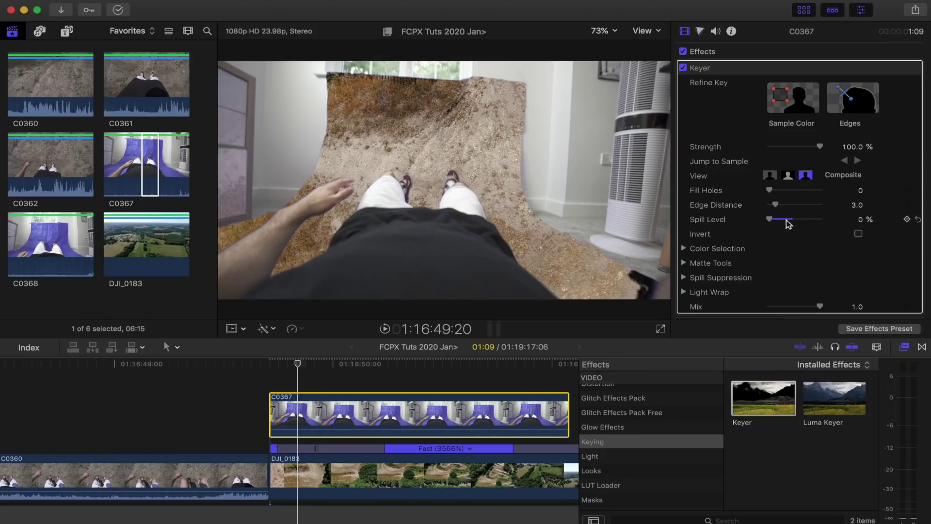
pyautogui.click(711, 263)
pyautogui.scroll(-3, 734, 254)
pyautogui.moveTo(863, 248); pyautogui.dragTo(866, 248)
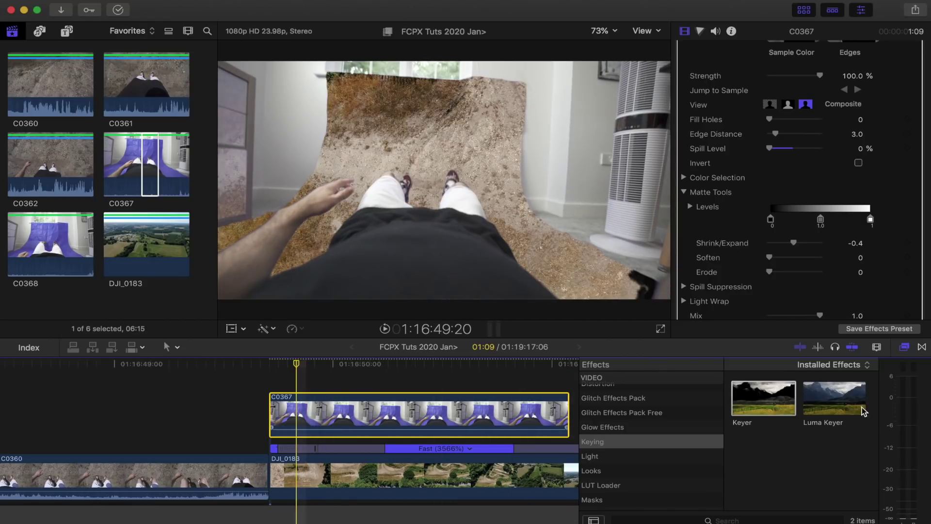
# Apply the Draw Mask effect from the Masks category to the C0367 clip.
pyautogui.scroll(-4, 621, 439)
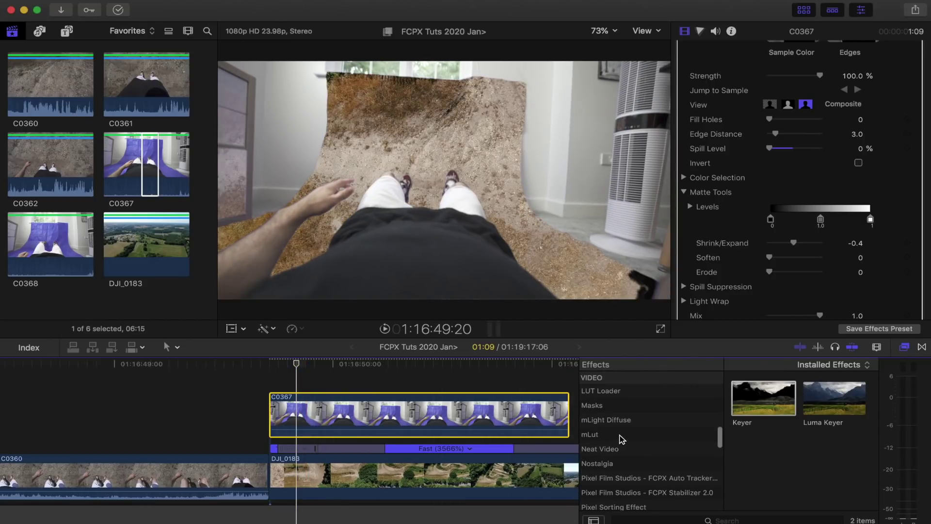
pyautogui.click(610, 407)
pyautogui.moveTo(777, 405)
pyautogui.mouseDown()
pyautogui.moveTo(302, 402)
pyautogui.moveTo(310, 412)
pyautogui.mouseUp()
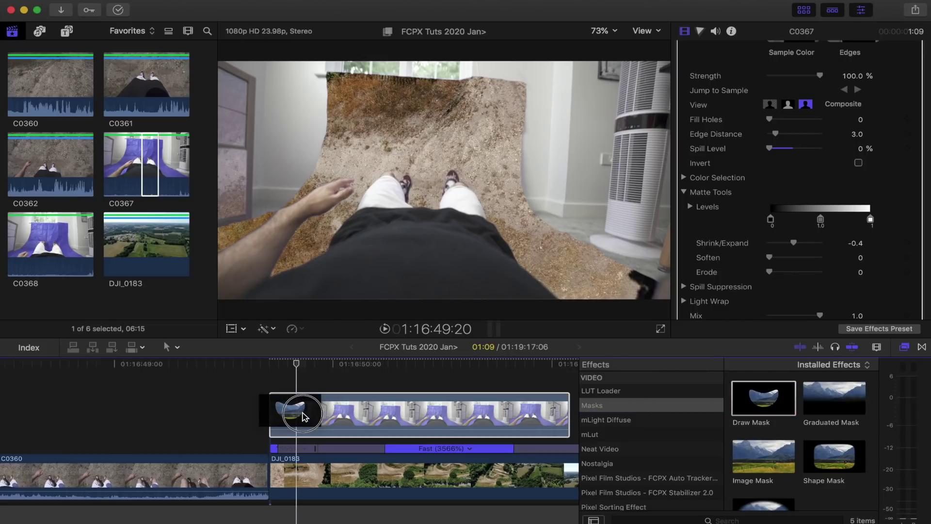
# Draw a closed mask around the legs, body and left arm in C0367, extending past the frame edges, to hide the room.
pyautogui.click(584, 308)
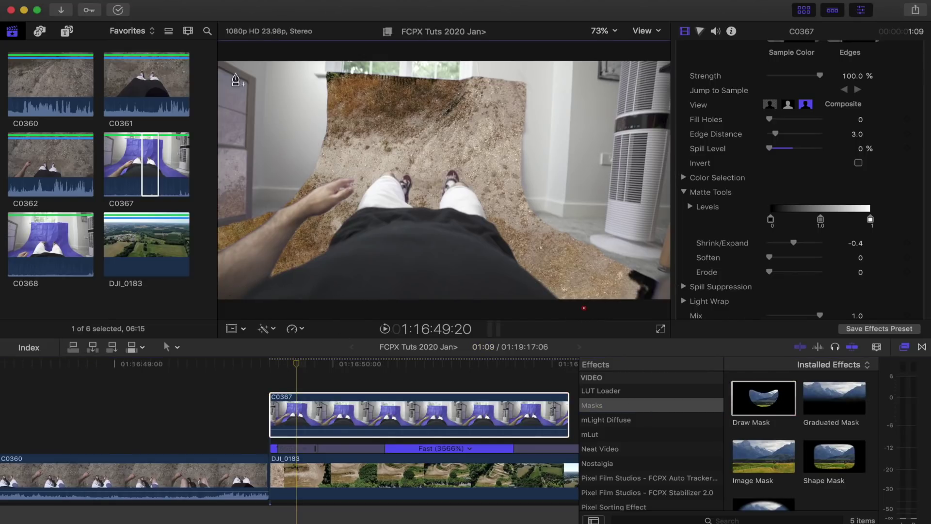
pyautogui.click(554, 251)
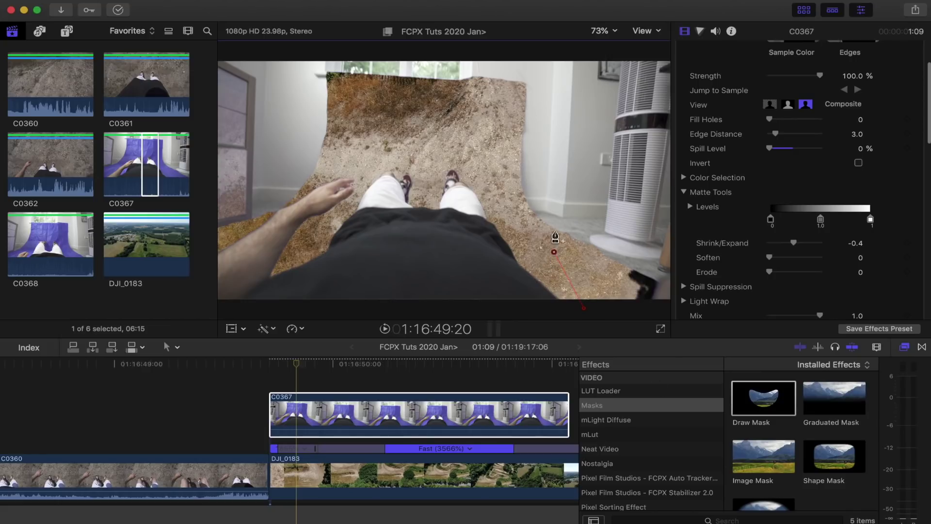
pyautogui.click(506, 186)
pyautogui.click(464, 136)
pyautogui.click(342, 140)
pyautogui.click(306, 187)
pyautogui.click(279, 211)
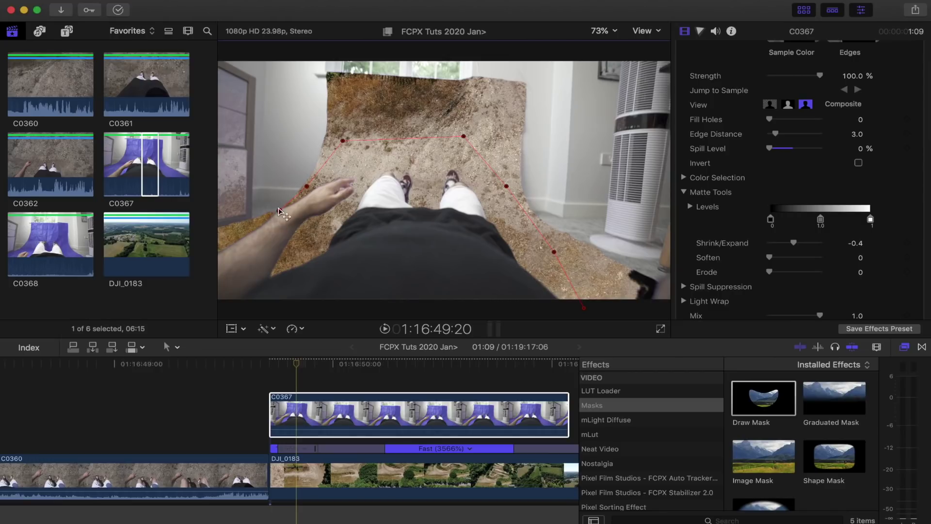
pyautogui.click(602, 31)
pyautogui.click(606, 77)
pyautogui.click(274, 235)
pyautogui.click(275, 276)
pyautogui.click(452, 281)
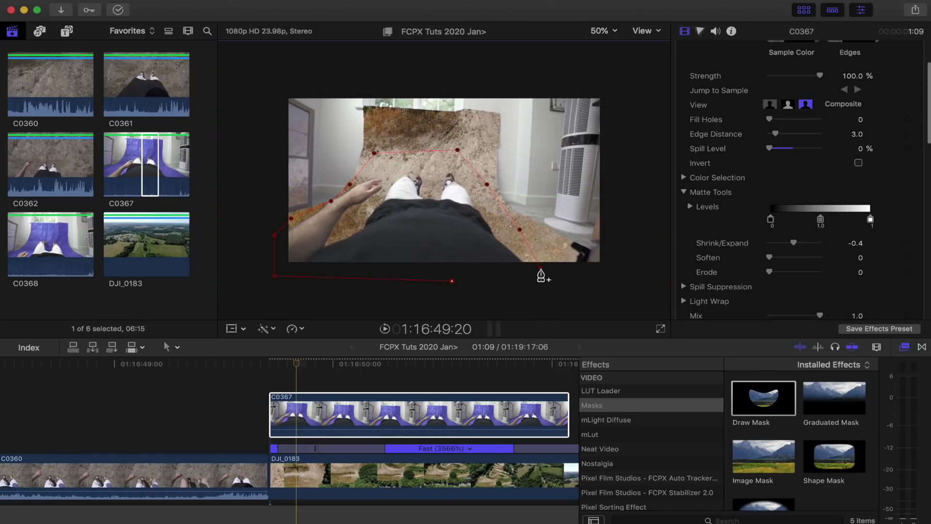
pyautogui.click(540, 269)
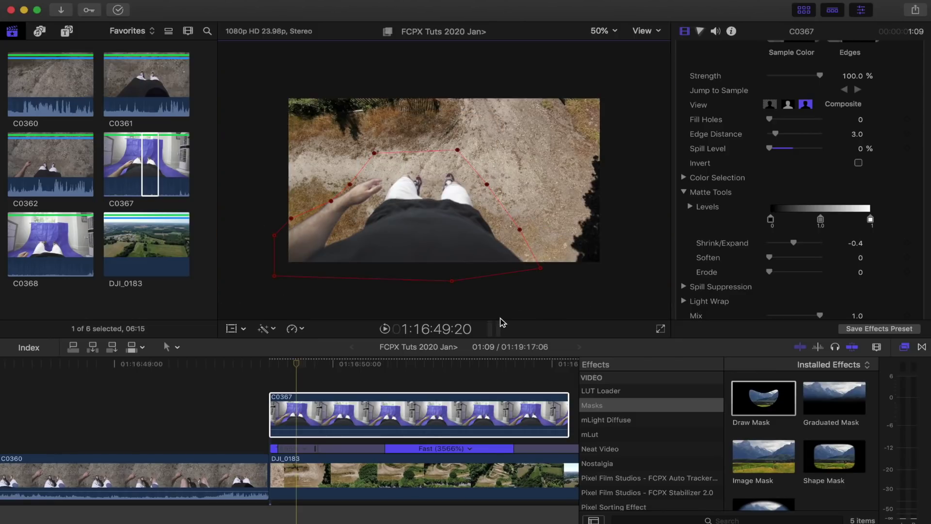
pyautogui.hotkey('shift', 'z')
# Move the C0367 body clip downward in the frame at its first frame, 01:16:49:17, using the Transform tool.
pyautogui.click(338, 364)
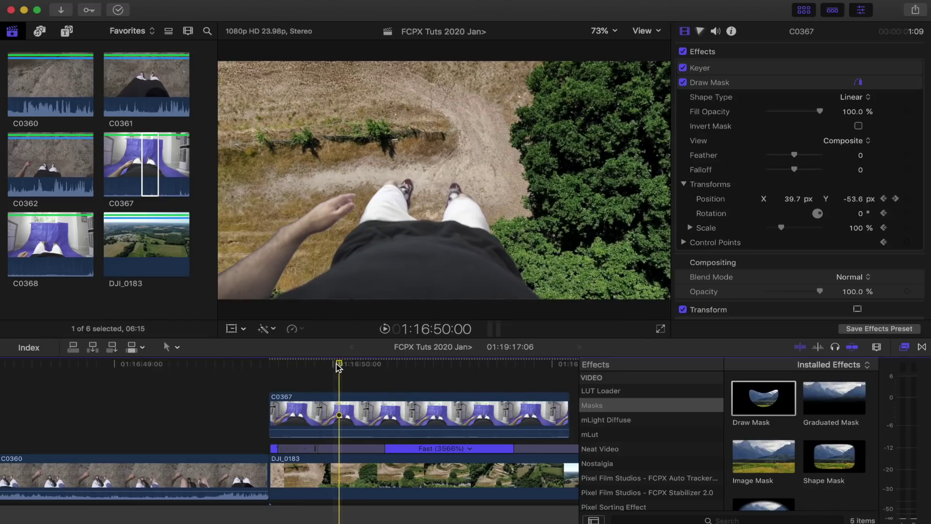
pyautogui.moveTo(339, 365); pyautogui.dragTo(269, 368)
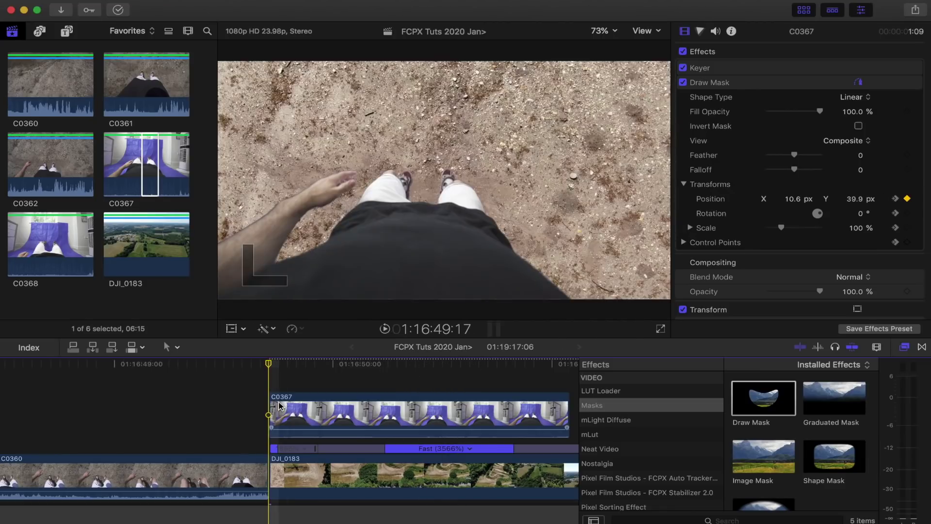
pyautogui.click(281, 405)
pyautogui.press('super+equal')
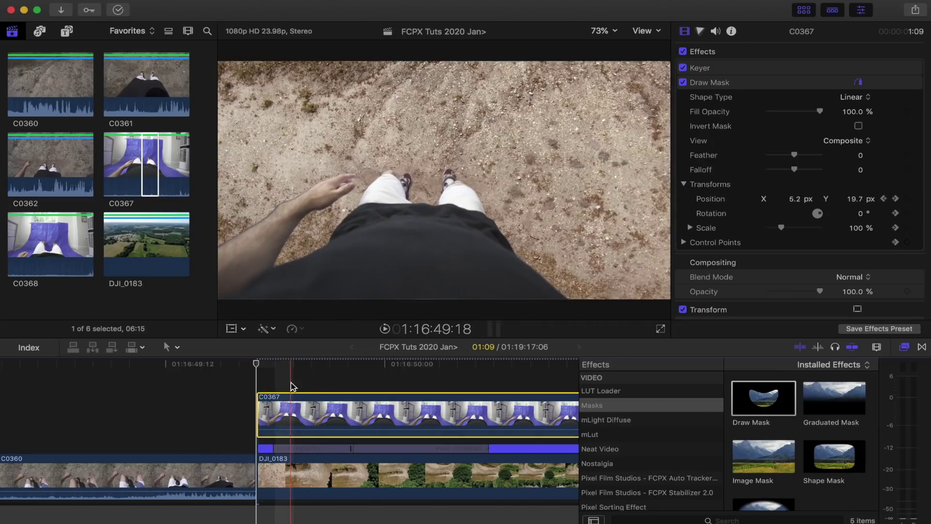
pyautogui.click(231, 329)
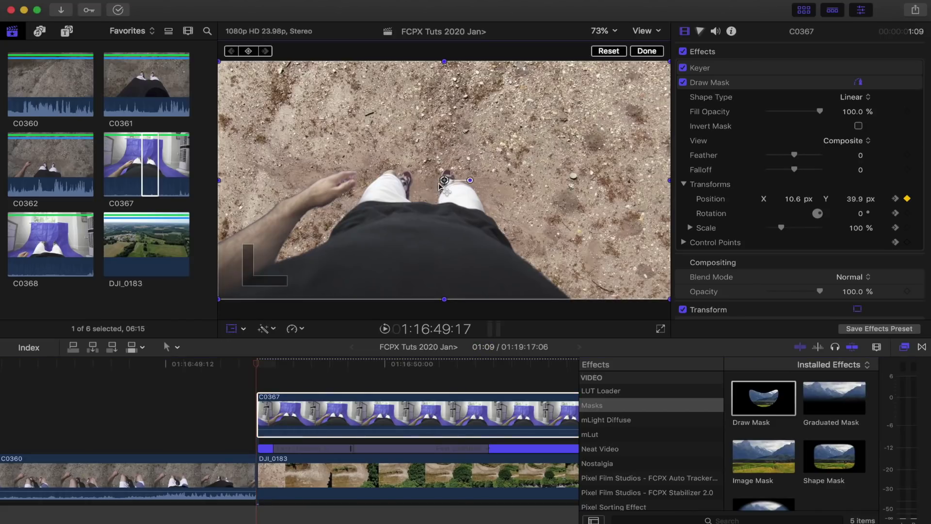
pyautogui.moveTo(444, 182); pyautogui.dragTo(443, 222)
# Compare the body position in the frames on either side of the cut from C0360, and play through the transition.
pyautogui.press('Left')
pyautogui.press('Right')
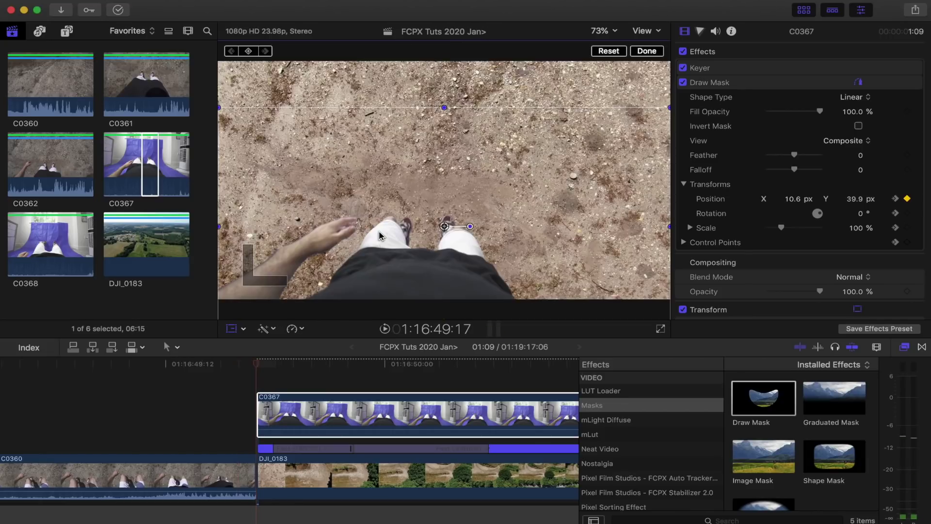
pyautogui.press('Right')
pyautogui.press('Left')
pyautogui.press('Left')
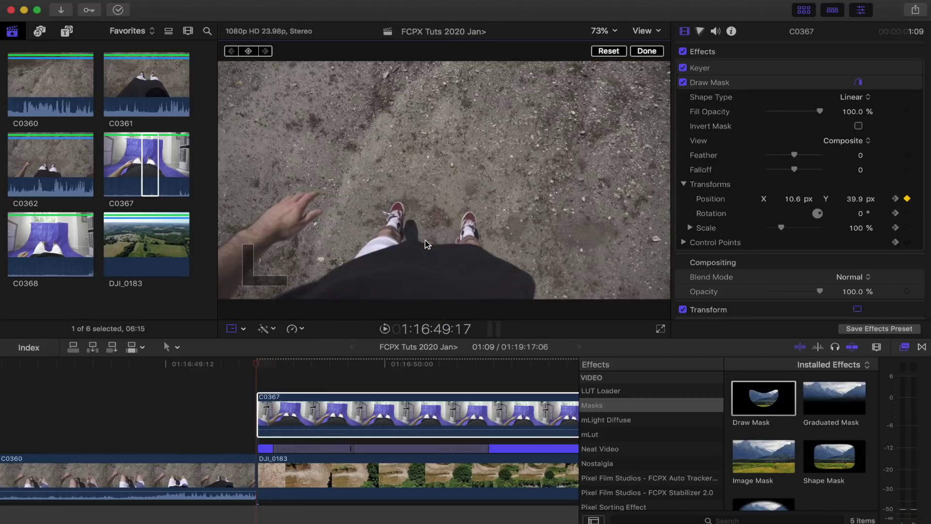
pyautogui.press('Right')
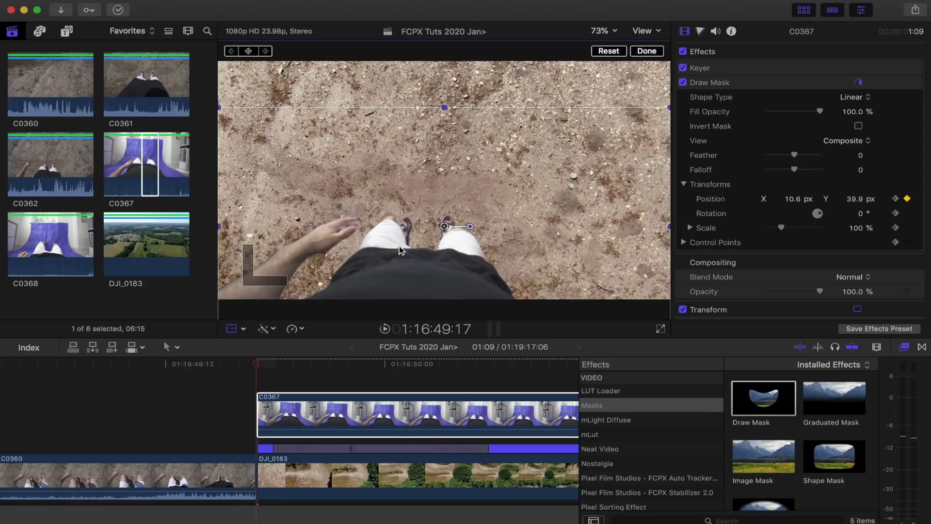
pyautogui.press('super+minus')
pyautogui.click(123, 359)
pyautogui.click(91, 365)
pyautogui.press('space')
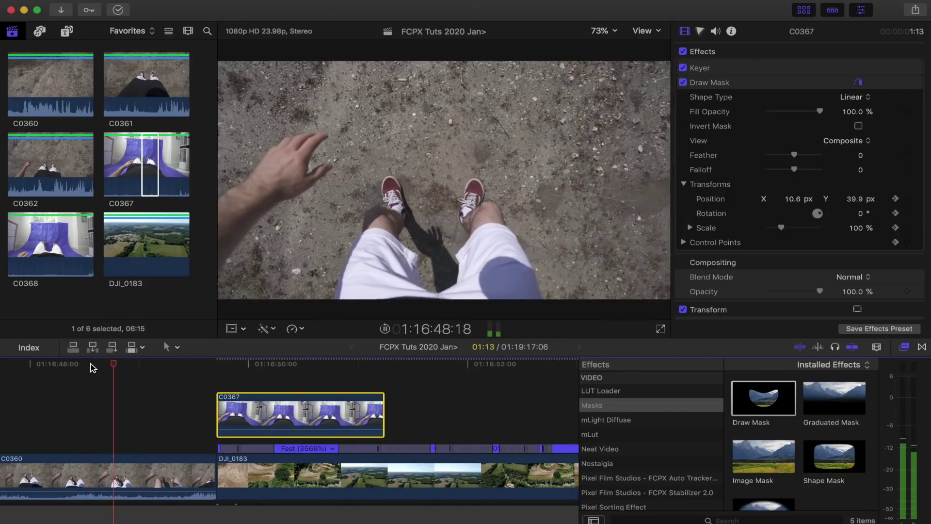
pyautogui.press('space')
# Add a transform keyframe to the C0367 clip at 01:16:50:15, near the end of the fast drone section.
pyautogui.press('super+equal')
pyautogui.press('super+equal')
pyautogui.click(320, 369)
pyautogui.moveTo(320, 370); pyautogui.dragTo(347, 368)
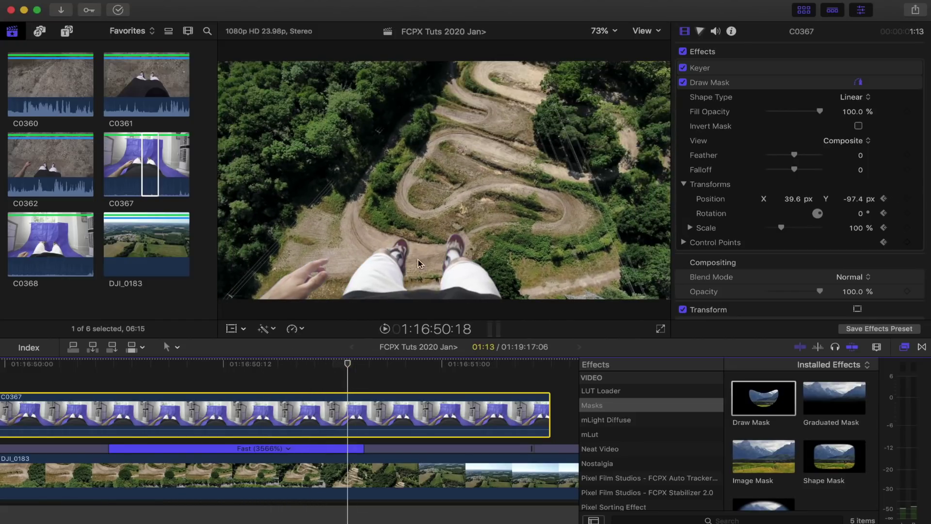
pyautogui.moveTo(341, 361); pyautogui.dragTo(286, 370)
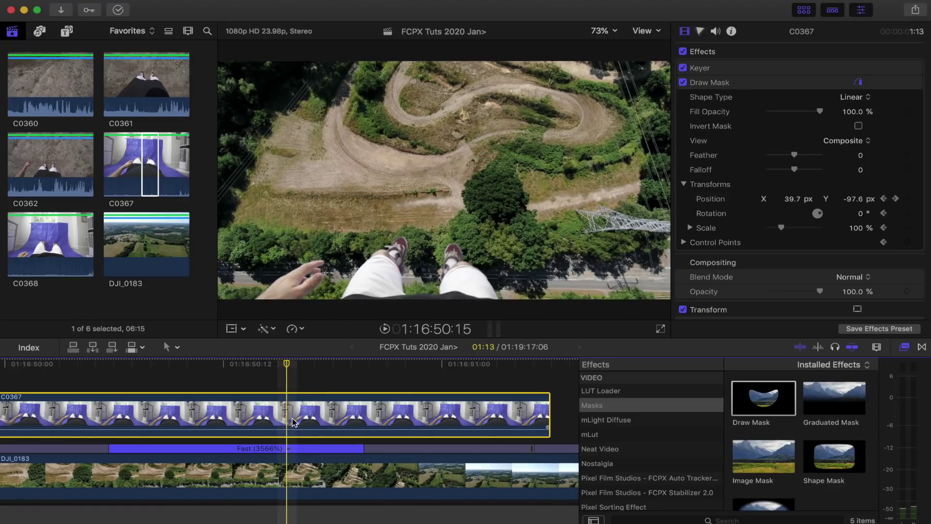
pyautogui.click(231, 329)
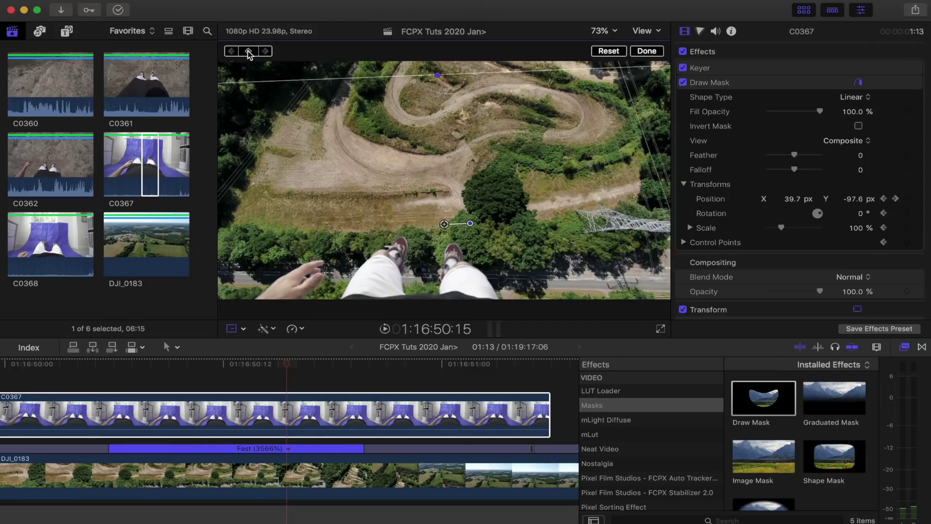
pyautogui.click(248, 51)
# Slide C0367 straight down at 01:16:50:18 to animate the body out of frame, and scrub back over the move.
pyautogui.moveTo(286, 365); pyautogui.dragTo(337, 368)
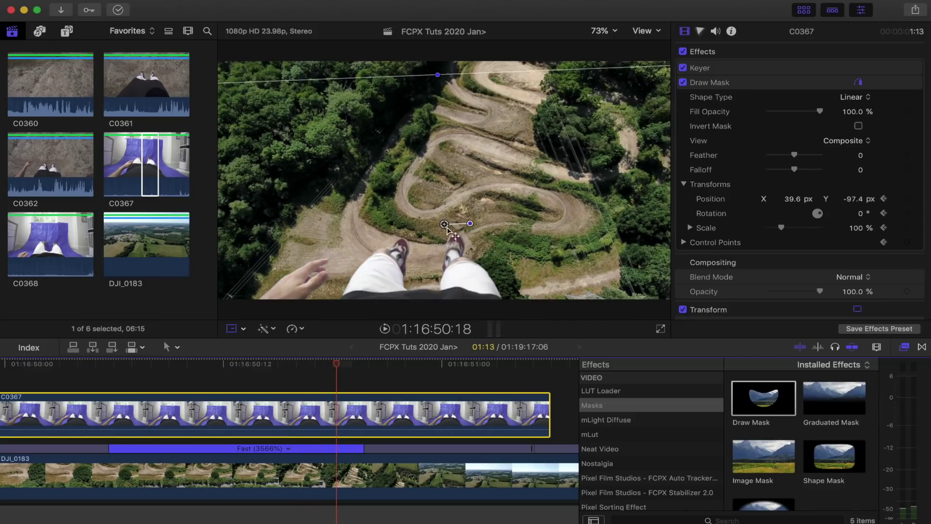
pyautogui.moveTo(445, 225); pyautogui.dragTo(444, 294)
pyautogui.click(333, 359)
pyautogui.moveTo(333, 360); pyautogui.dragTo(285, 362)
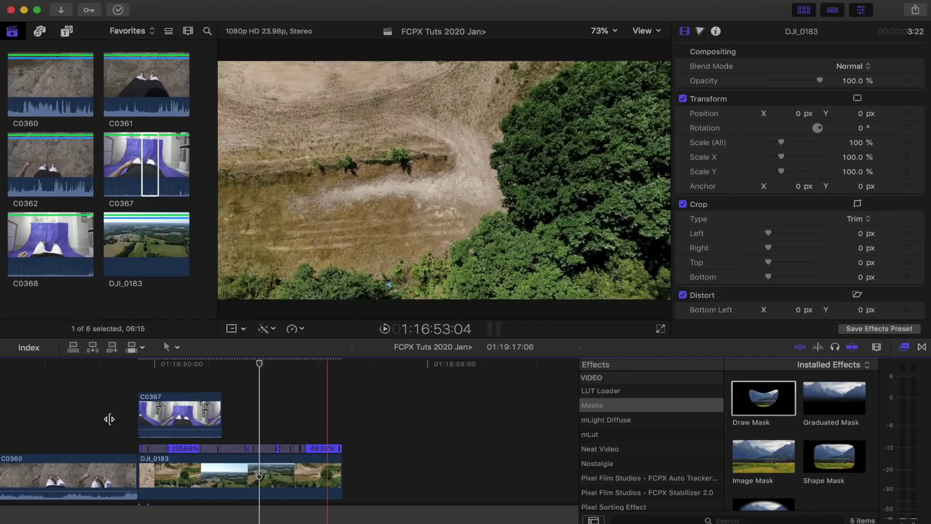
pyautogui.click(86, 469)
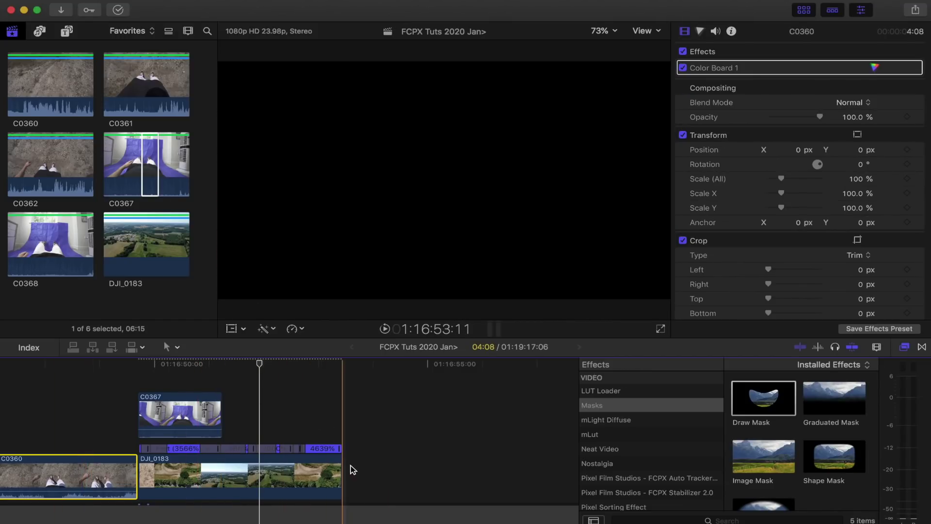
pyautogui.click(348, 462)
pyautogui.click(350, 474)
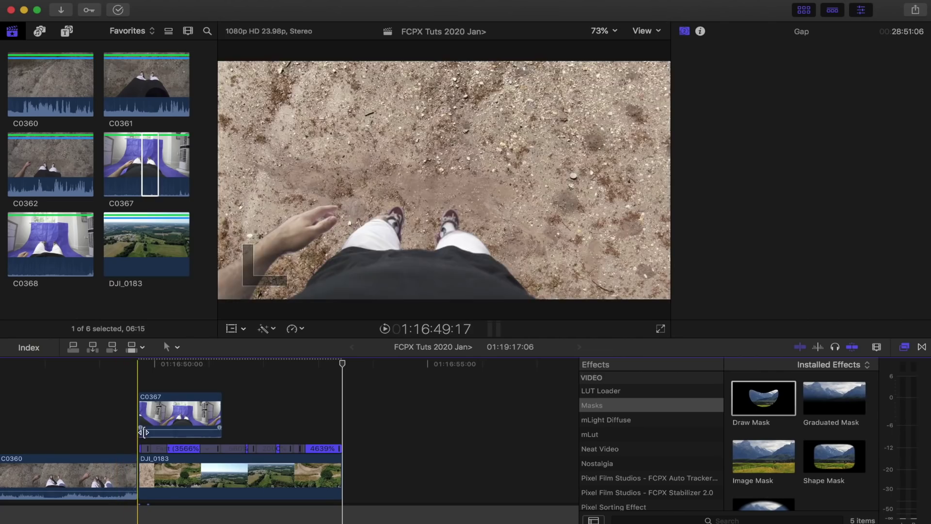
pyautogui.click(123, 408)
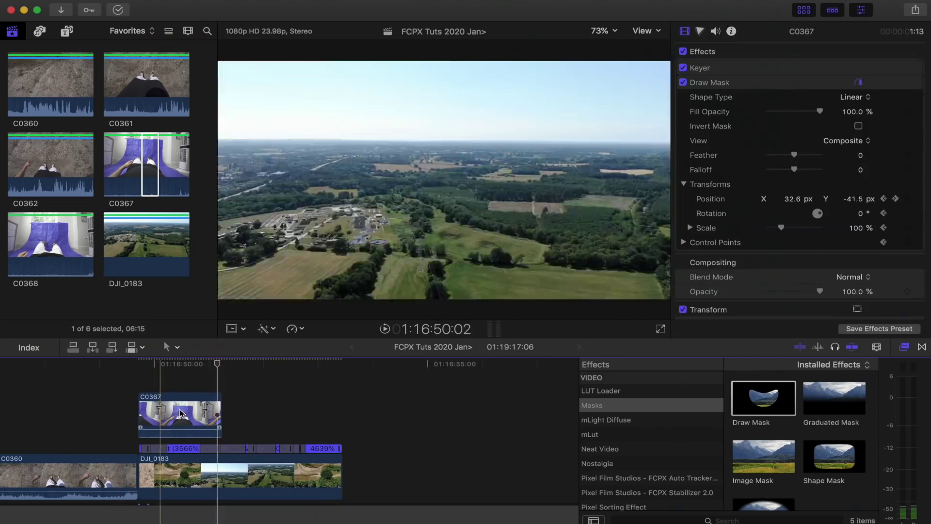
pyautogui.click(307, 401)
# Append the C0361 ground clip directly after DJI_0183 in the timeline, and select the C0368 body clip above the drone shot.
pyautogui.press('super+minus')
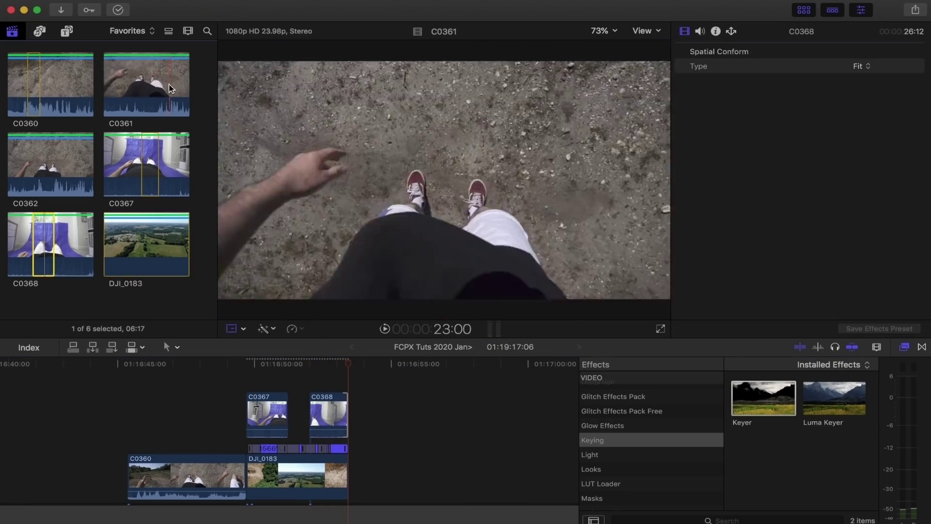
pyautogui.moveTo(178, 84); pyautogui.dragTo(352, 480)
pyautogui.click(343, 412)
pyautogui.click(232, 328)
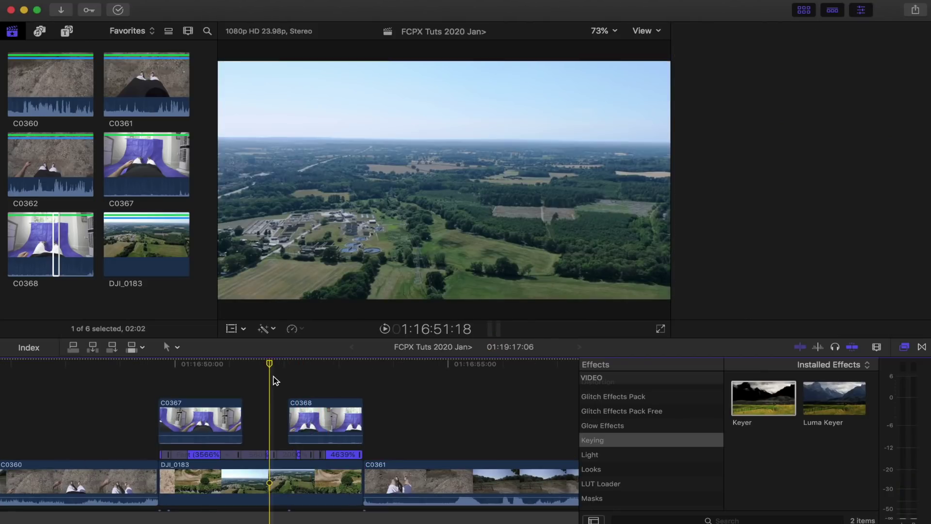
# Place an Adjustment Layer title above all the clips, starting shortly before the cut from C0360 to DJI_0183.
pyautogui.press('super+4')
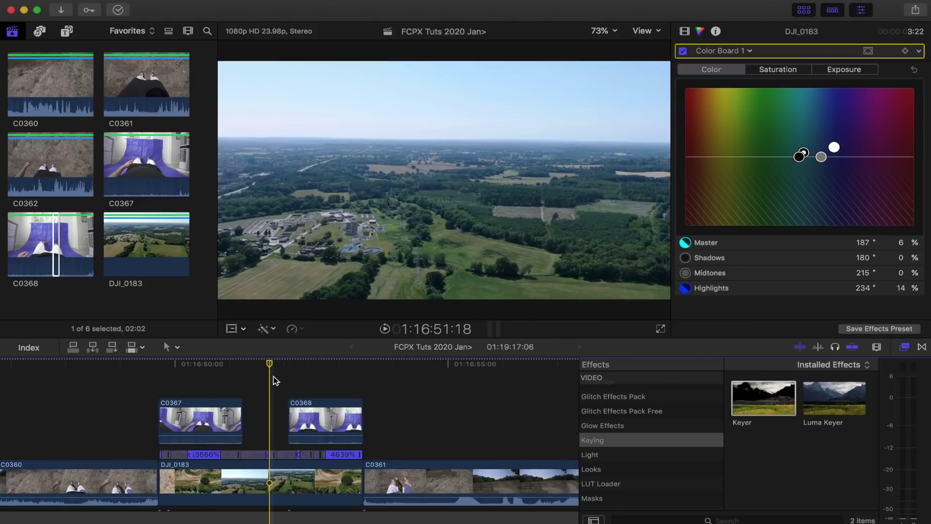
pyautogui.click(146, 387)
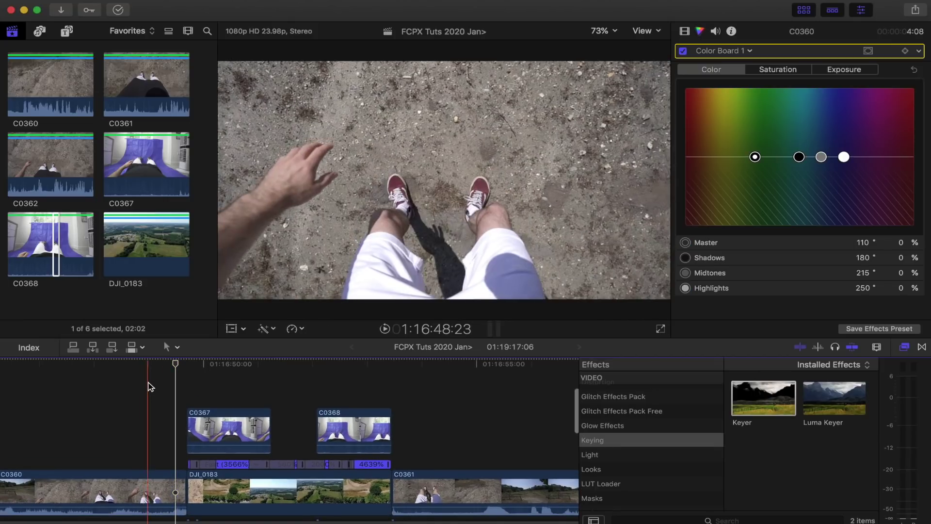
pyautogui.click(66, 31)
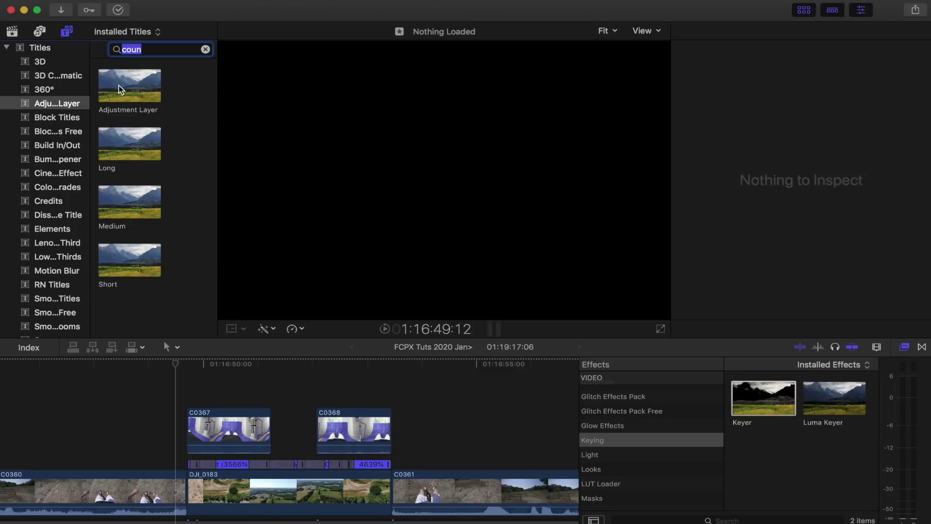
pyautogui.moveTo(120, 95); pyautogui.dragTo(142, 397)
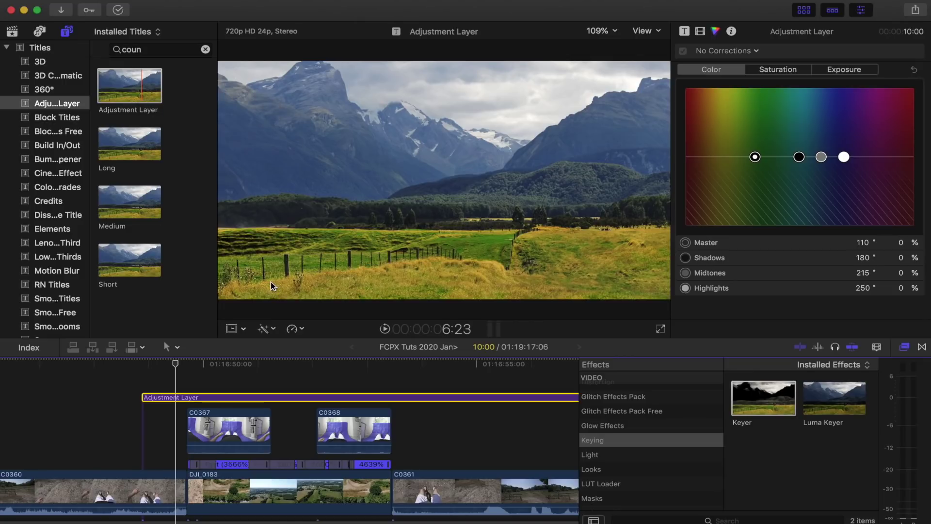
# Apply the Earthquake effect from the Shake category to the adjustment layer.
pyautogui.hscroll(1, 248, 369)
pyautogui.click(249, 363)
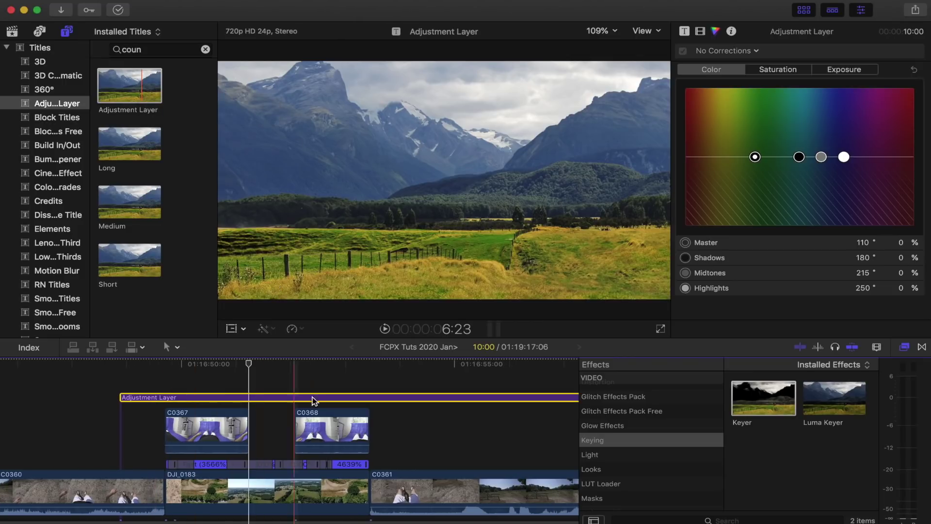
pyautogui.click(269, 371)
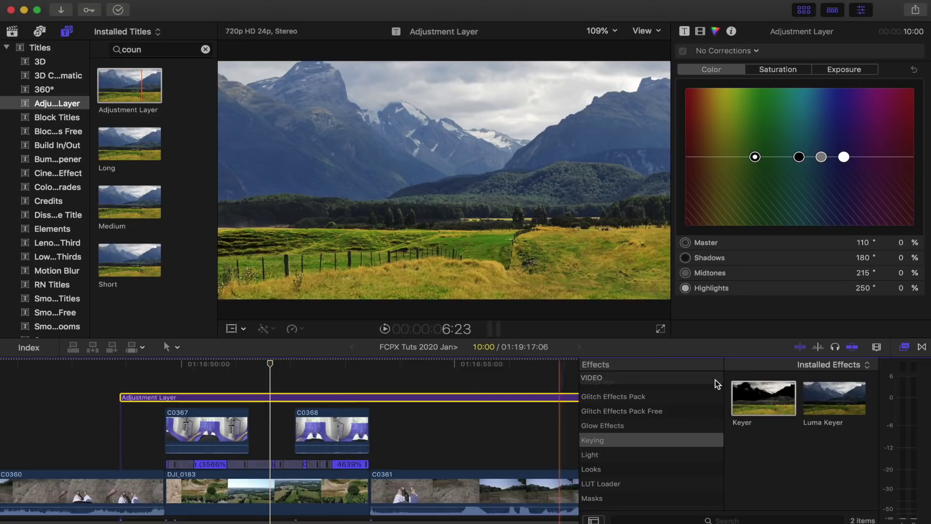
pyautogui.scroll(-10, 581, 440)
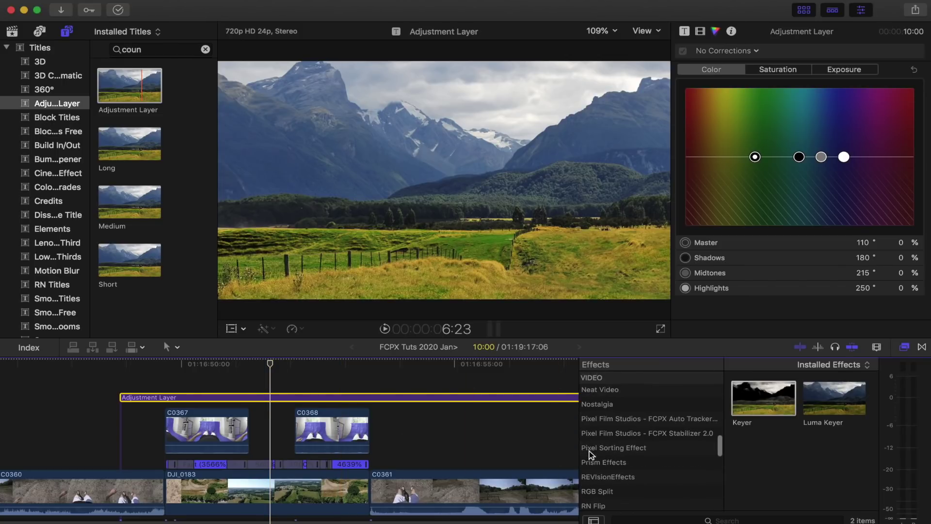
pyautogui.click(629, 432)
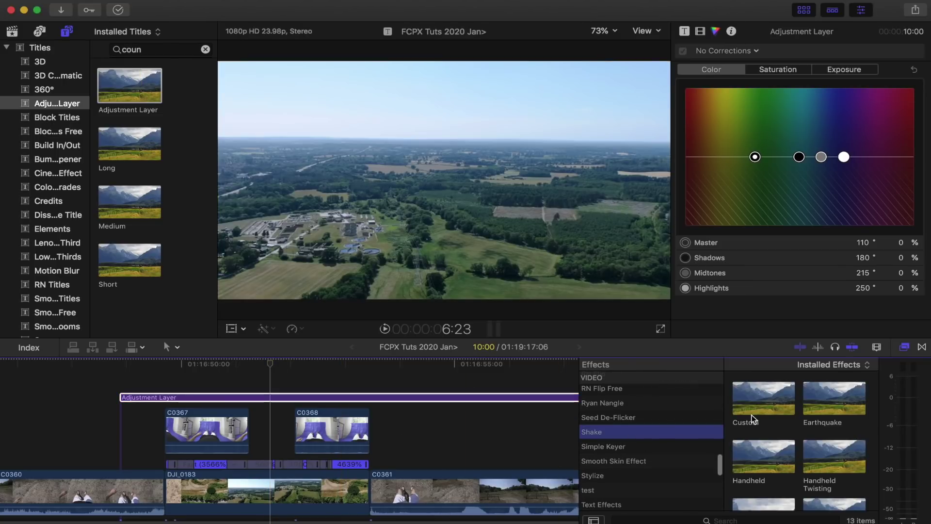
pyautogui.moveTo(835, 404); pyautogui.dragTo(414, 398)
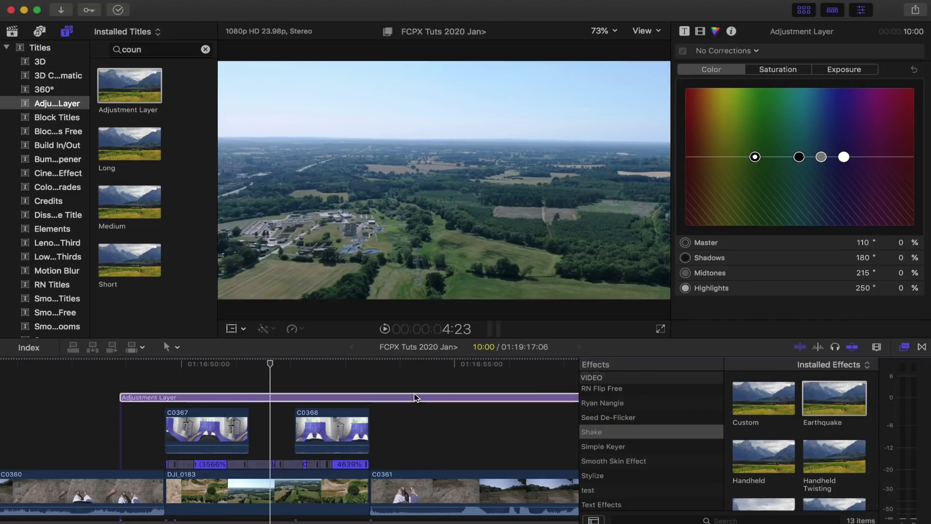
pyautogui.scroll(-3, 808, 454)
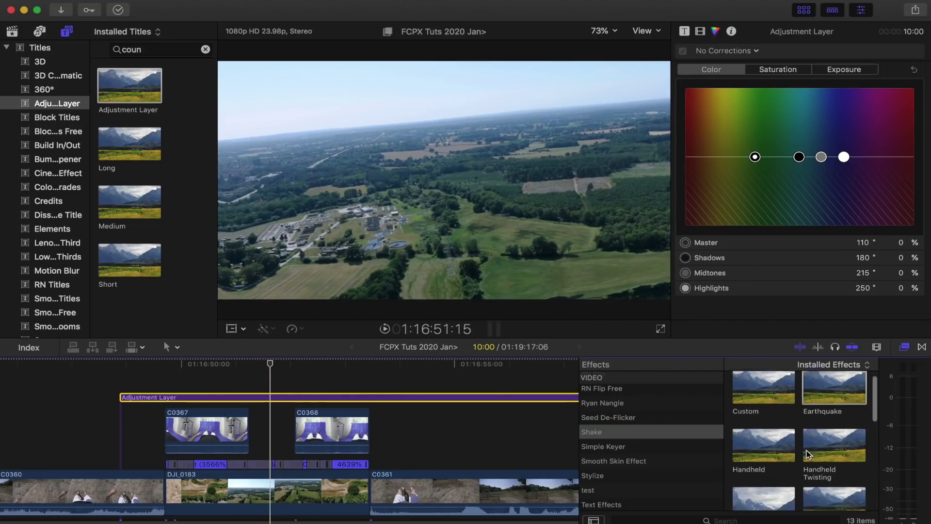
pyautogui.scroll(-1, 808, 454)
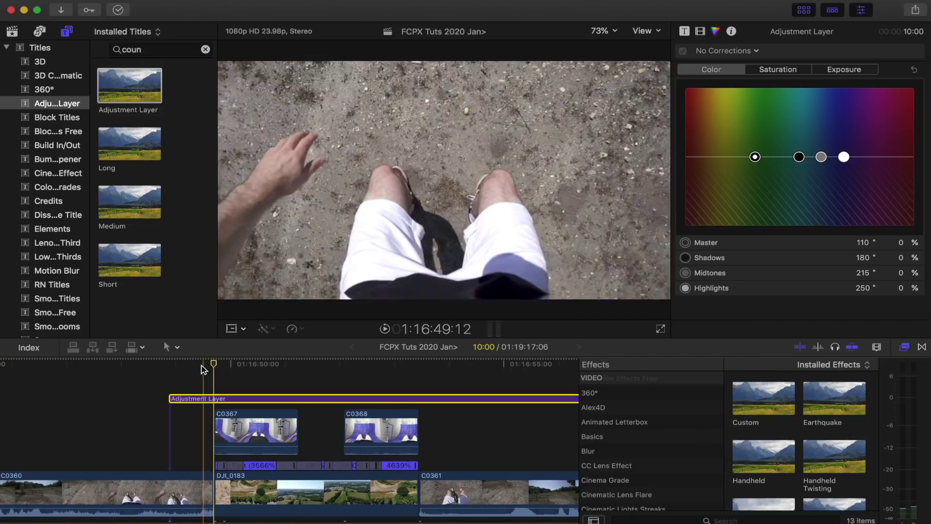
# Set the Earthquake effect's Amount to 0 px and its rotation shake amount to 18.6.
pyautogui.click(701, 31)
pyautogui.moveTo(791, 83); pyautogui.dragTo(734, 83)
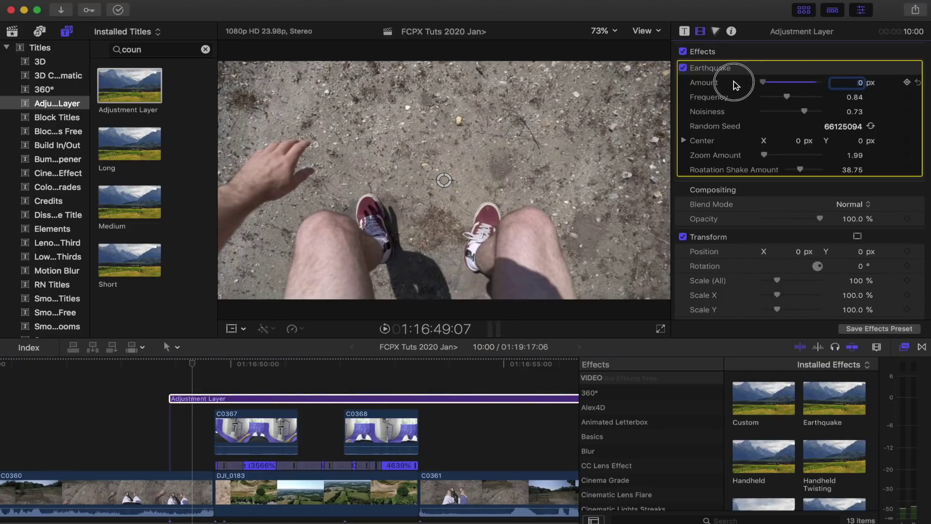
pyautogui.moveTo(799, 170); pyautogui.dragTo(794, 170)
# Keyframe the Earthquake Amount at 0 px at 01:16:49:05 and at 73 px at the cut to the drone shot, 01:16:49:17.
pyautogui.moveTo(207, 364); pyautogui.dragTo(188, 367)
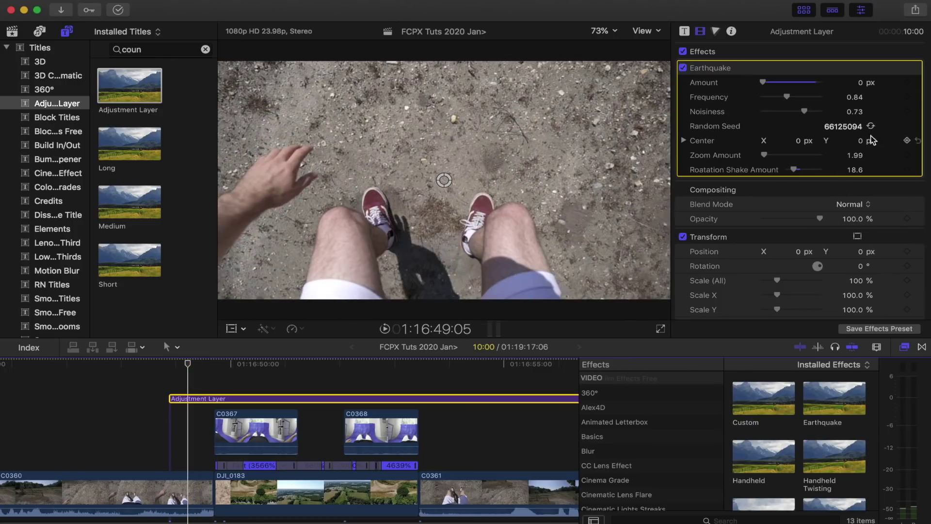
pyautogui.click(908, 83)
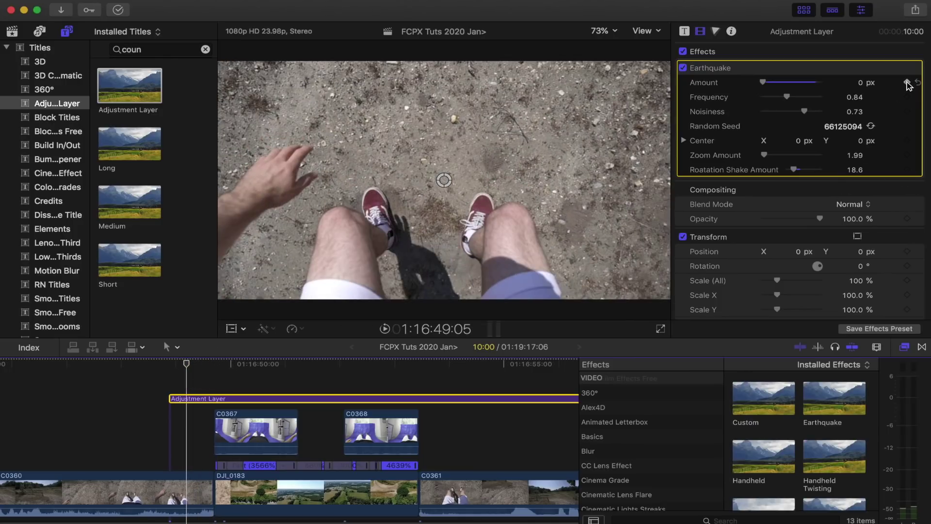
pyautogui.click(213, 364)
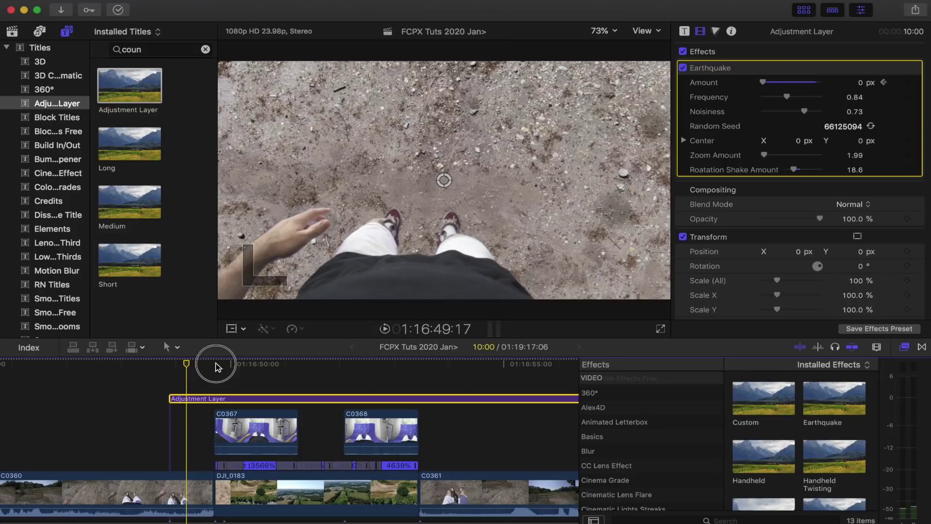
pyautogui.click(812, 85)
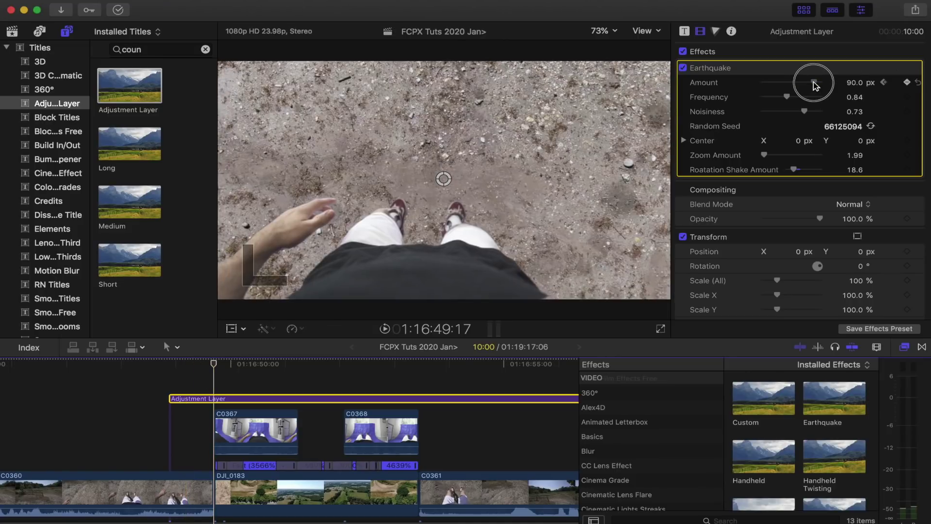
pyautogui.moveTo(221, 371); pyautogui.dragTo(300, 370)
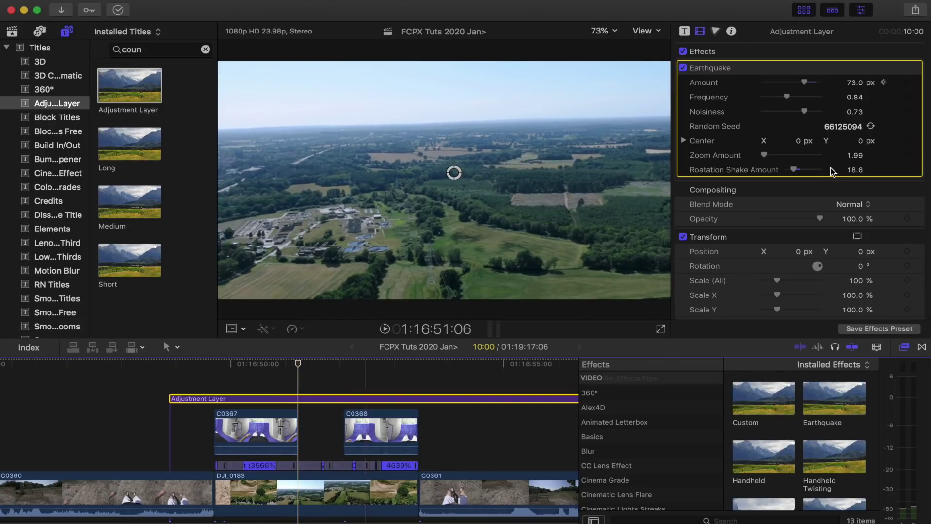
# Keyframe the Earthquake Amount at 73 px at 01:16:51:02 and at 10 px at the end of C0367.
pyautogui.moveTo(296, 366); pyautogui.dragTo(290, 365)
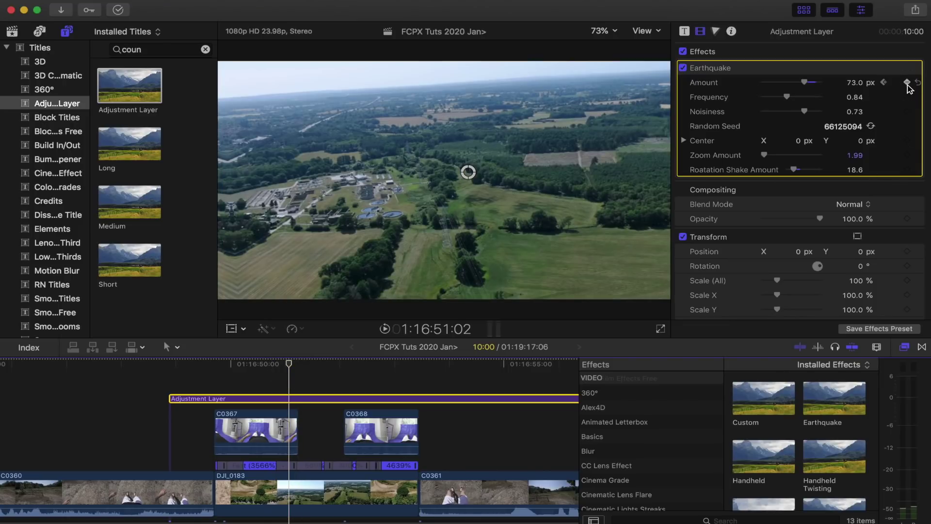
pyautogui.click(298, 364)
pyautogui.moveTo(804, 82); pyautogui.dragTo(769, 84)
pyautogui.press('Right')
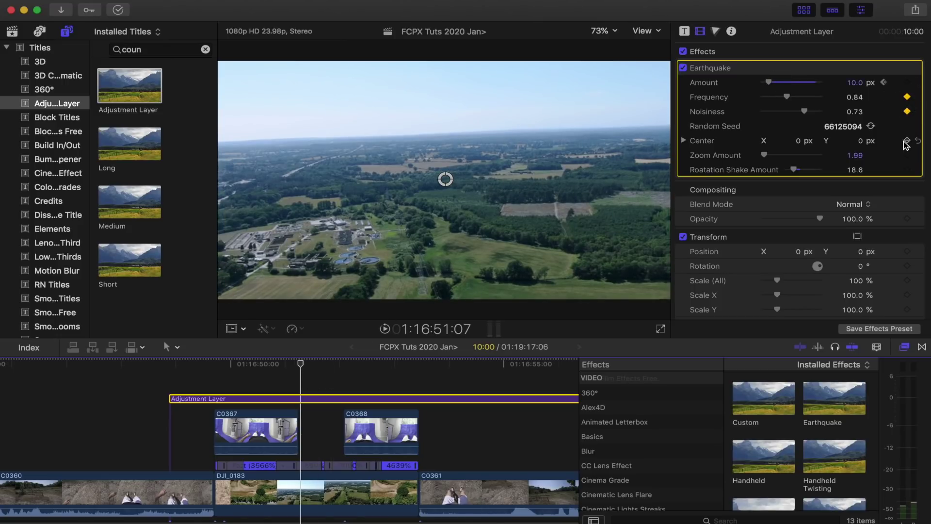
# Lower the Earthquake Noisiness to 0.21 and the rotation shake amount to 3.35 with keyframes after C0367 ends.
pyautogui.click(298, 366)
pyautogui.moveTo(804, 111); pyautogui.dragTo(774, 111)
pyautogui.click(281, 368)
pyautogui.click(329, 367)
pyautogui.moveTo(793, 169); pyautogui.dragTo(789, 171)
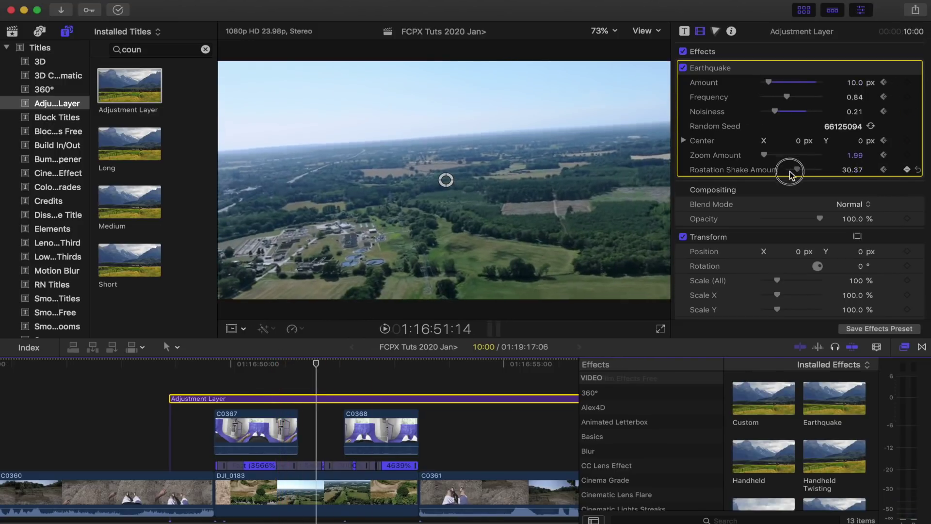
# Raise the Earthquake Amount to 85 px and Noisiness to 0.63 for the descent, and keyframe Amount at 0 px at 01:16:54:09.
pyautogui.press('space')
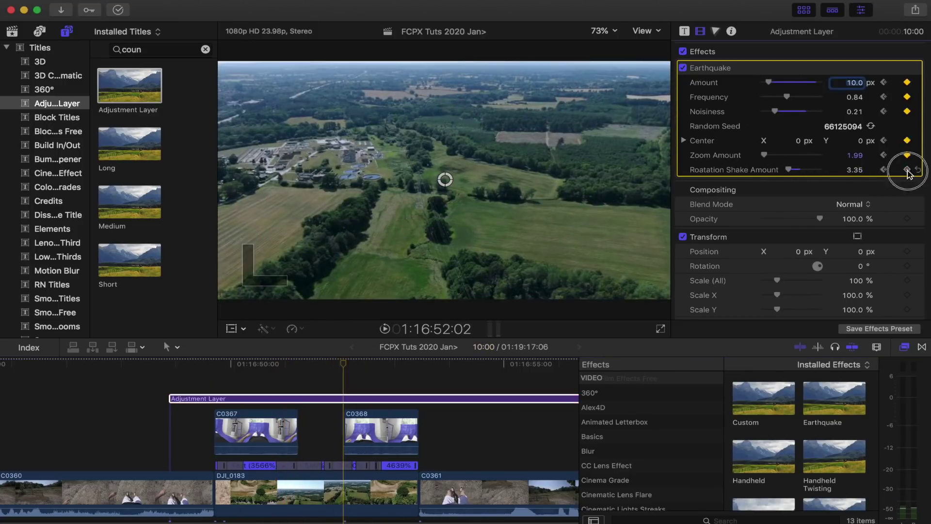
pyautogui.press('space')
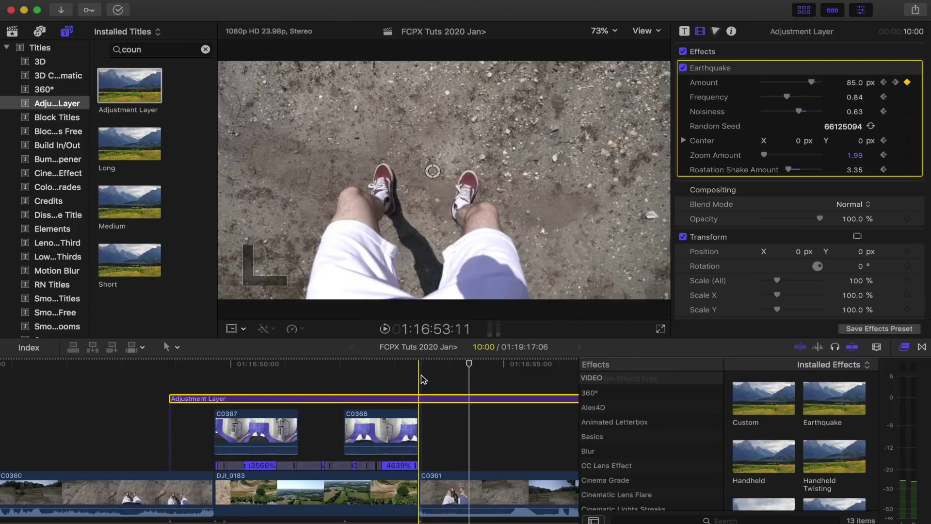
pyautogui.moveTo(811, 83); pyautogui.dragTo(771, 86)
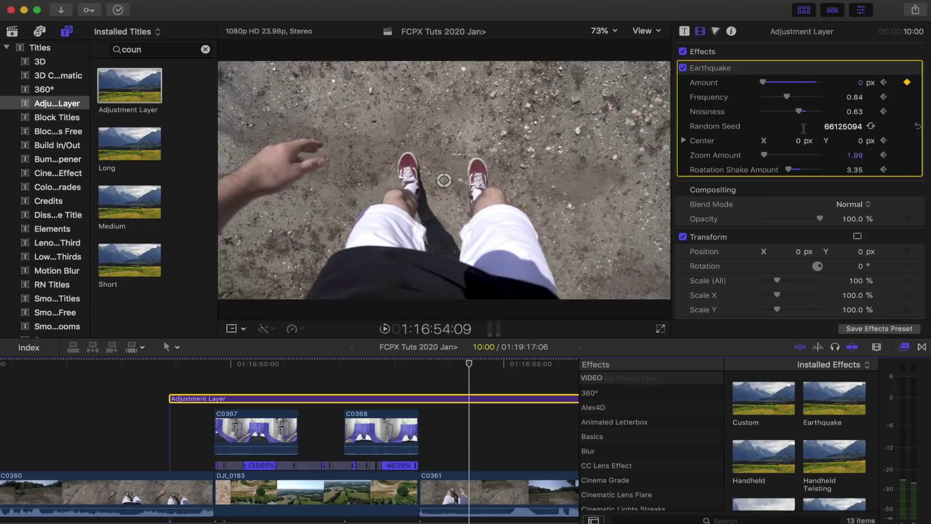
pyautogui.click(360, 367)
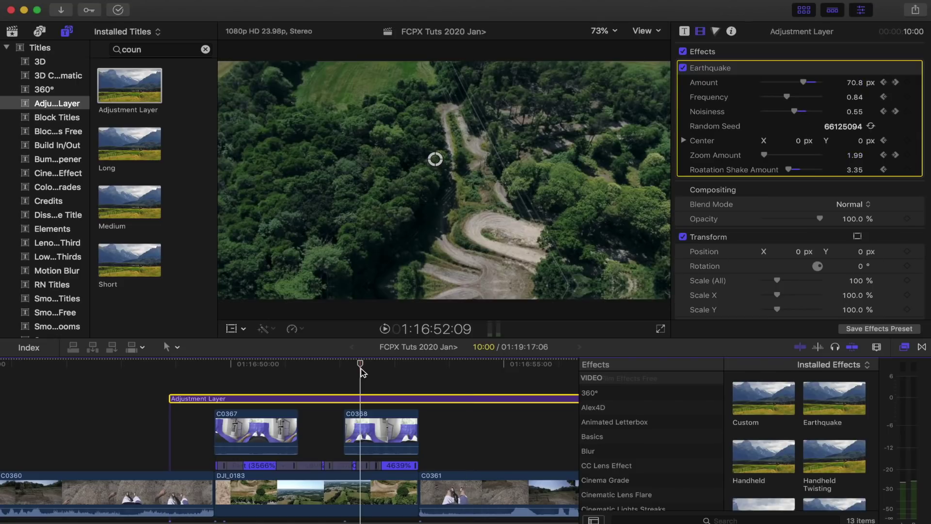
pyautogui.click(320, 388)
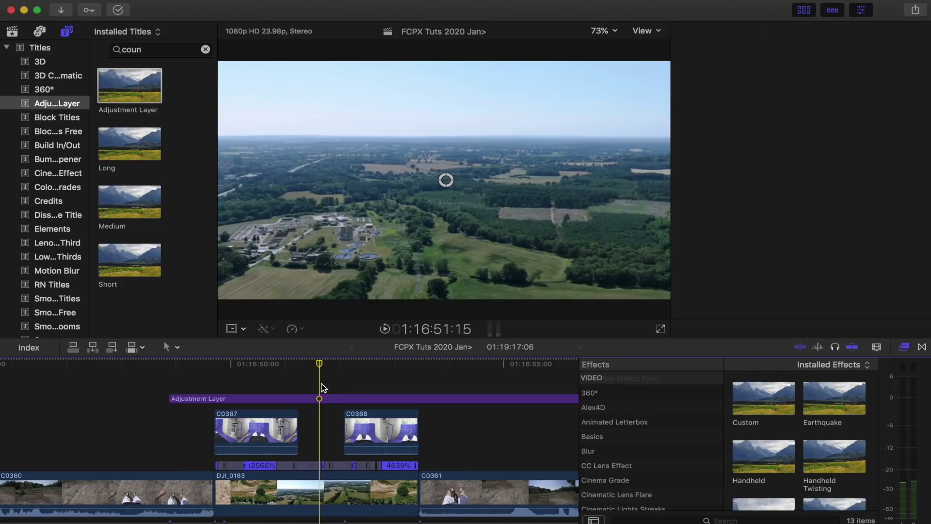
pyautogui.click(300, 398)
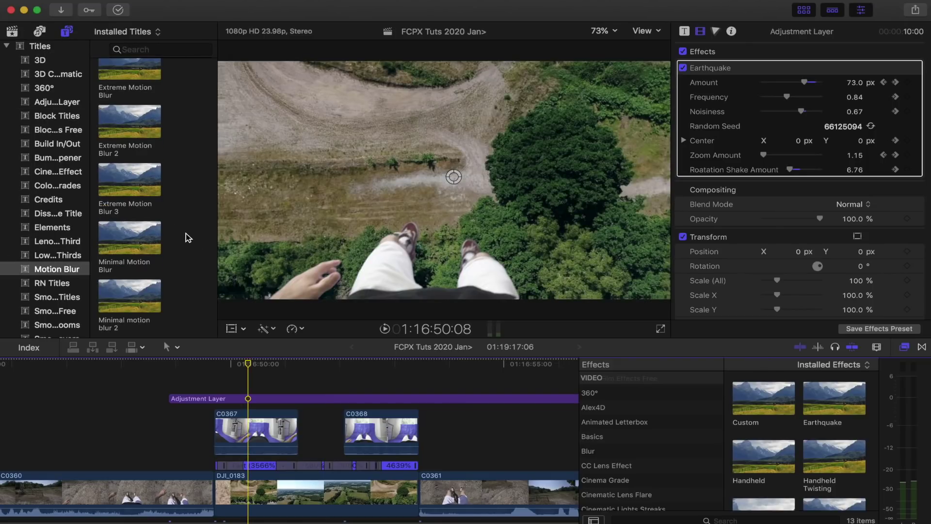
# Place the Moderate Motion Blur 2 title above the adjustment layer, spanning DJI_0183 from cut to cut, and preview the blur.
pyautogui.scroll(-5, 185, 234)
pyautogui.moveTo(137, 227); pyautogui.dragTo(244, 382)
pyautogui.moveTo(322, 380); pyautogui.dragTo(416, 383)
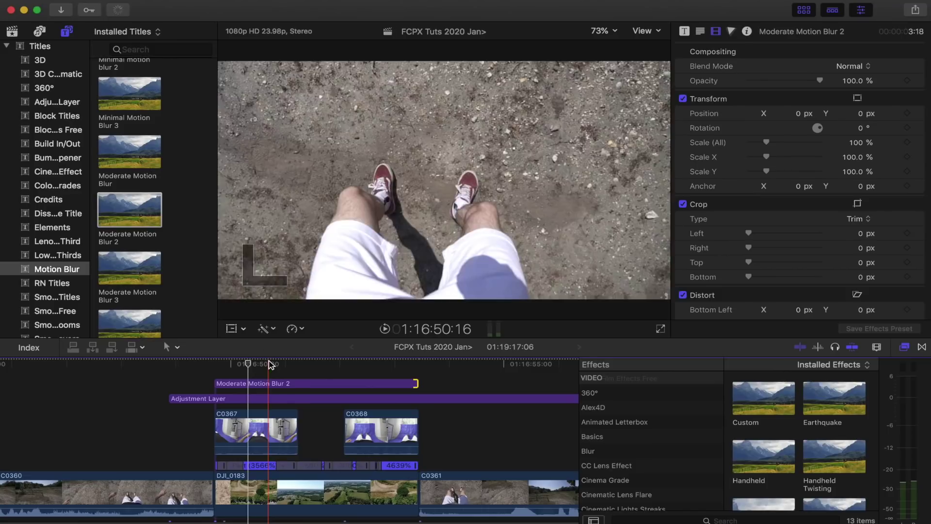
pyautogui.click(269, 364)
pyautogui.moveTo(266, 364); pyautogui.dragTo(233, 364)
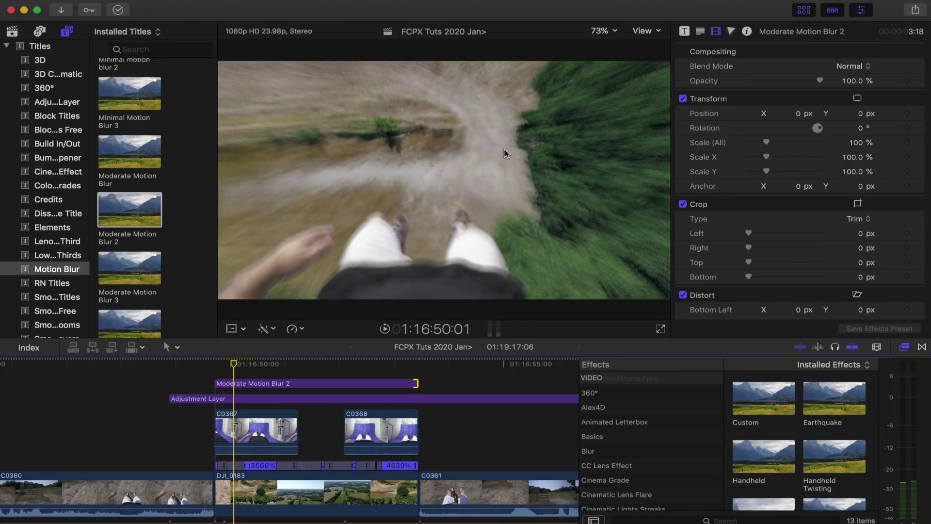
# Extend the Moderate Motion Blur 2 title to 4:09 so it overlaps both cuts of the drone shot, and play the sequence back.
pyautogui.click(251, 383)
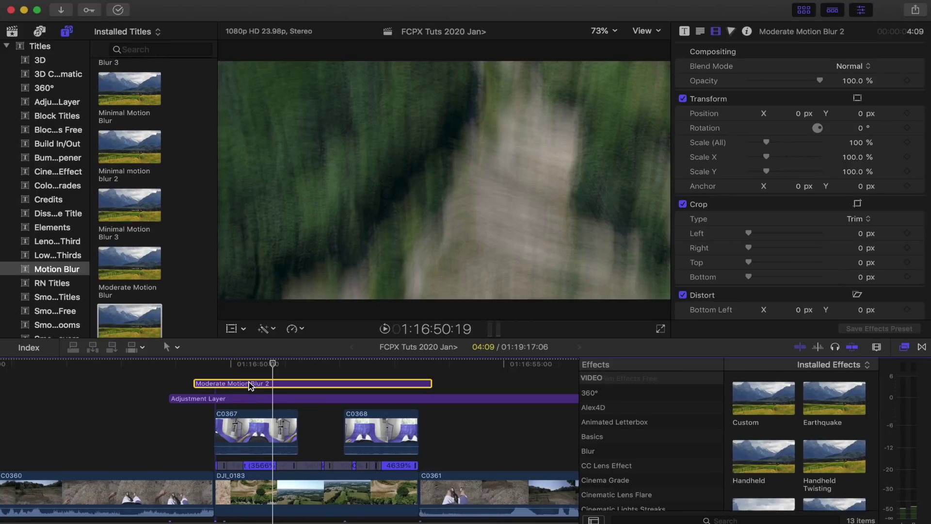
pyautogui.click(244, 367)
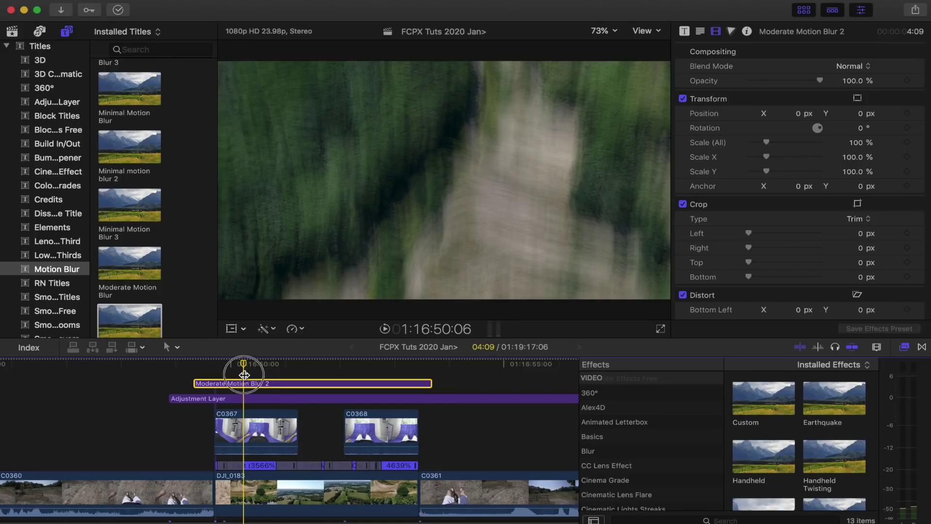
pyautogui.keyDown('super'); pyautogui.click(244, 383); pyautogui.keyUp('super')
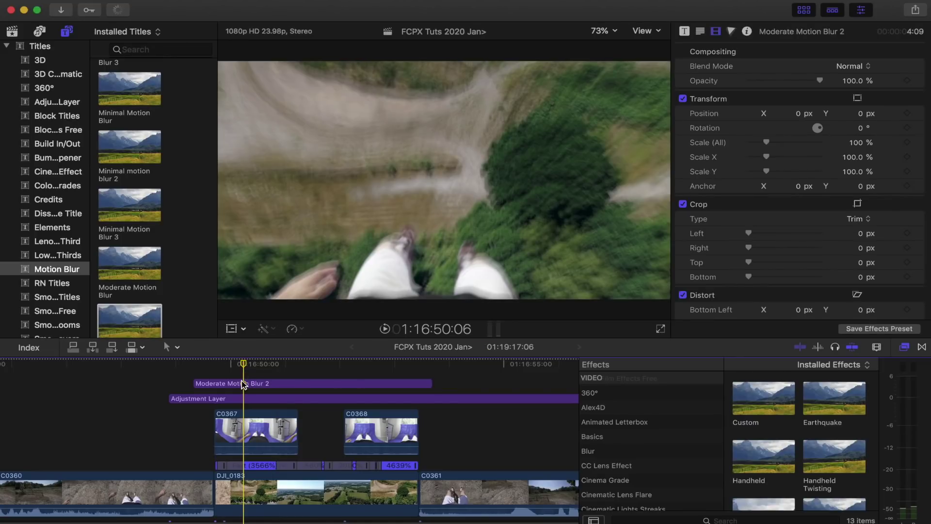
pyautogui.keyDown('super'); pyautogui.click(244, 384); pyautogui.keyUp('super')
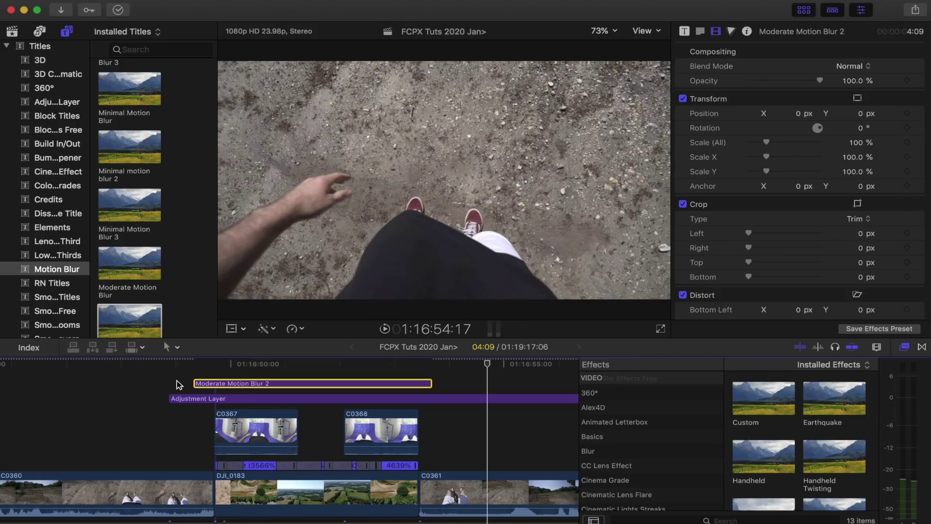
pyautogui.click(160, 378)
pyautogui.press('space')
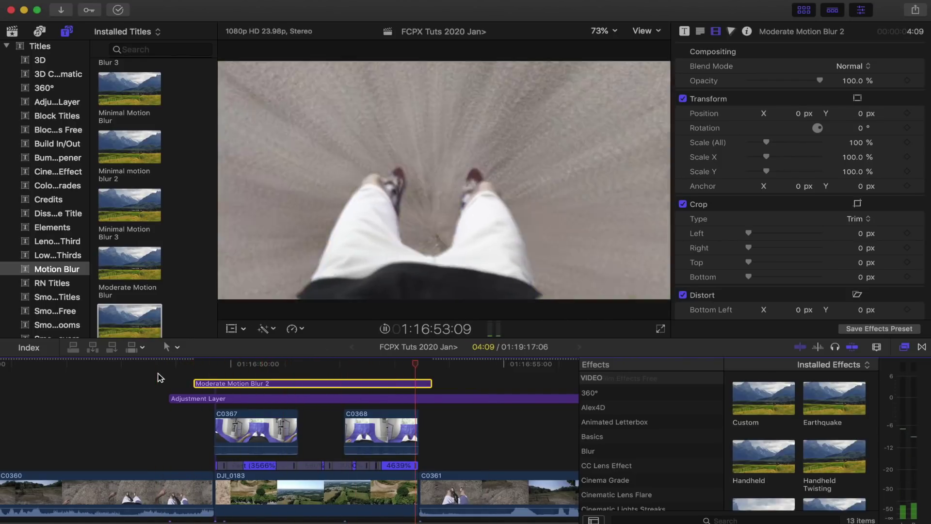
pyautogui.press('space')
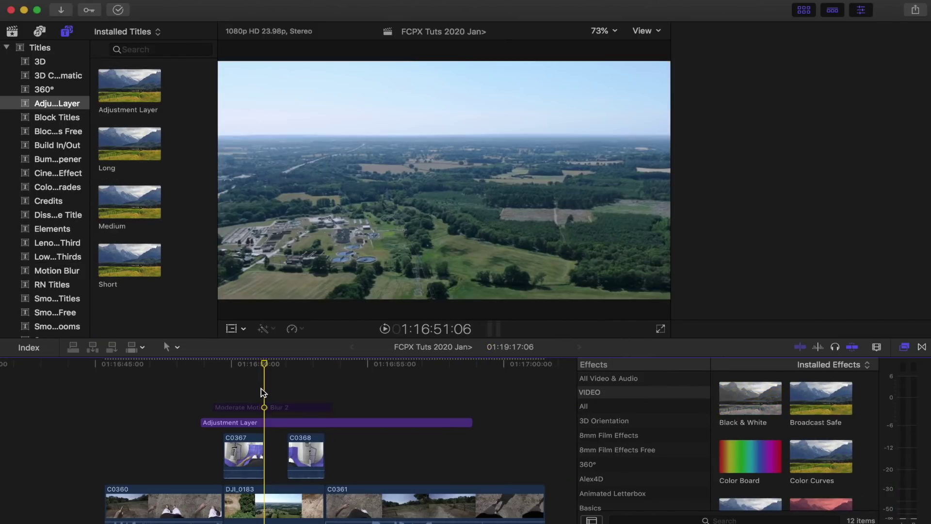
# Add a second Adjustment Layer title on top of everything and stretch it to 16:03, out past the end of C0361.
pyautogui.click(259, 385)
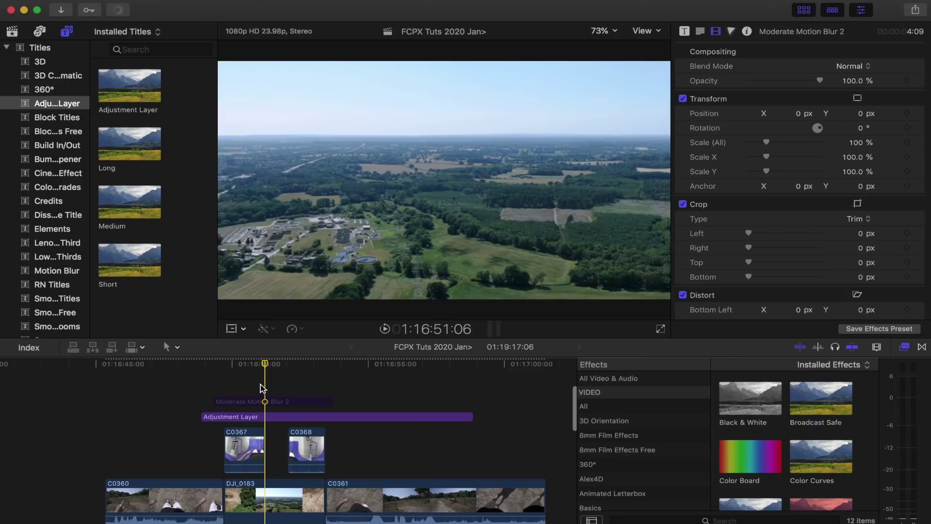
pyautogui.moveTo(128, 90); pyautogui.dragTo(117, 384)
pyautogui.moveTo(388, 386); pyautogui.dragTo(553, 402)
pyautogui.click(277, 386)
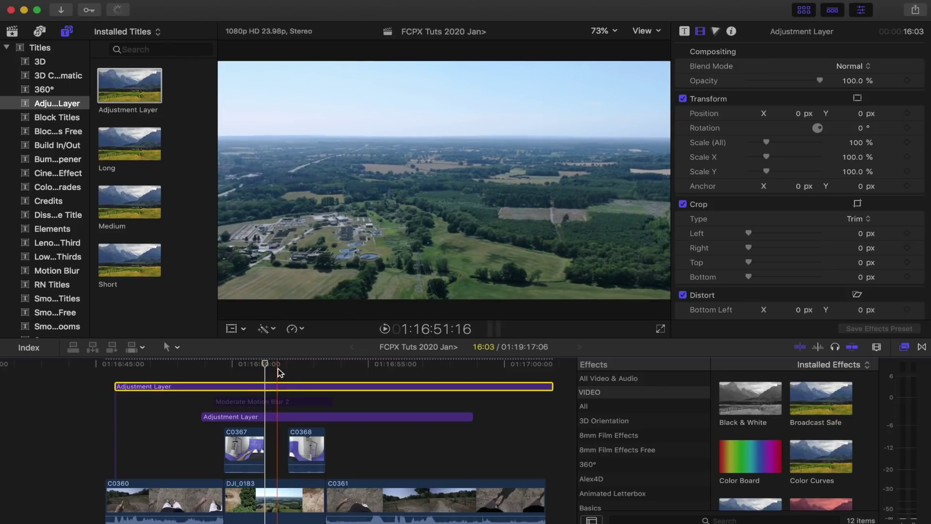
# Apply the Custom LUT effect from the Color category to the new top adjustment layer.
pyautogui.scroll(-5, 644, 434)
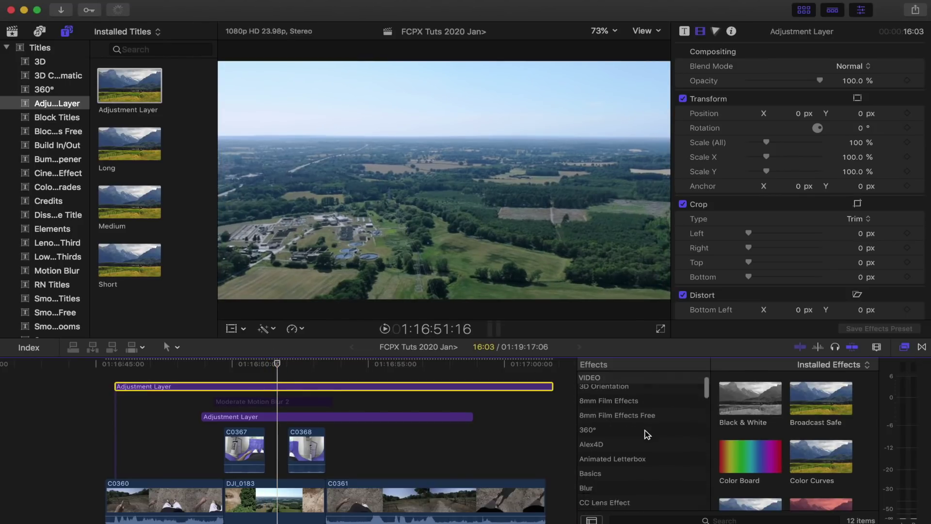
pyautogui.scroll(-4, 616, 468)
pyautogui.scroll(-4, 754, 460)
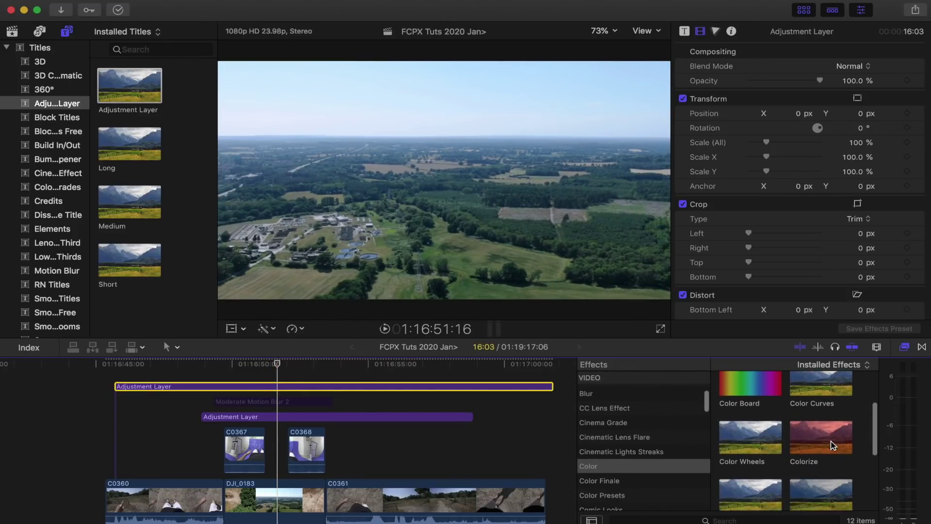
pyautogui.moveTo(754, 460); pyautogui.dragTo(366, 385)
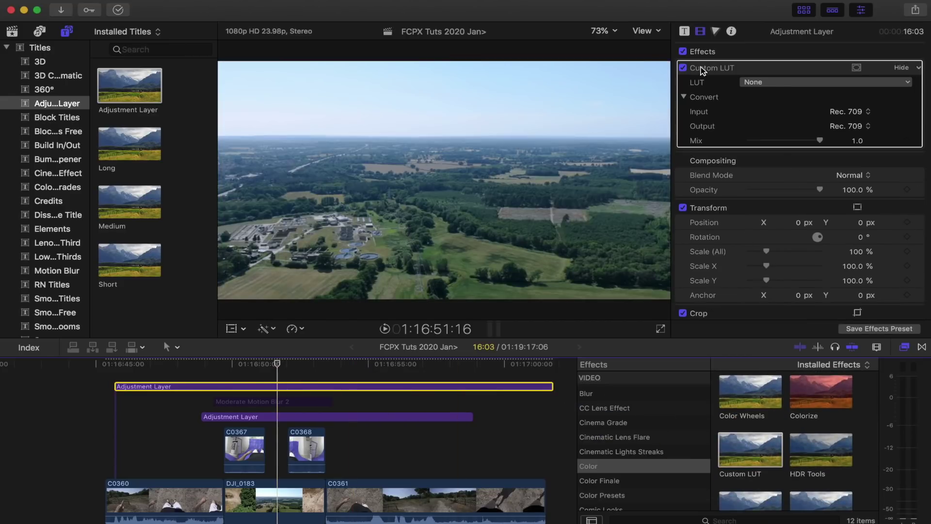
# Try the Chrome LUT from Explorer Lut Pack Vol 3 and compare the image with the effect off and on.
pyautogui.click(771, 82)
pyautogui.moveTo(789, 127)
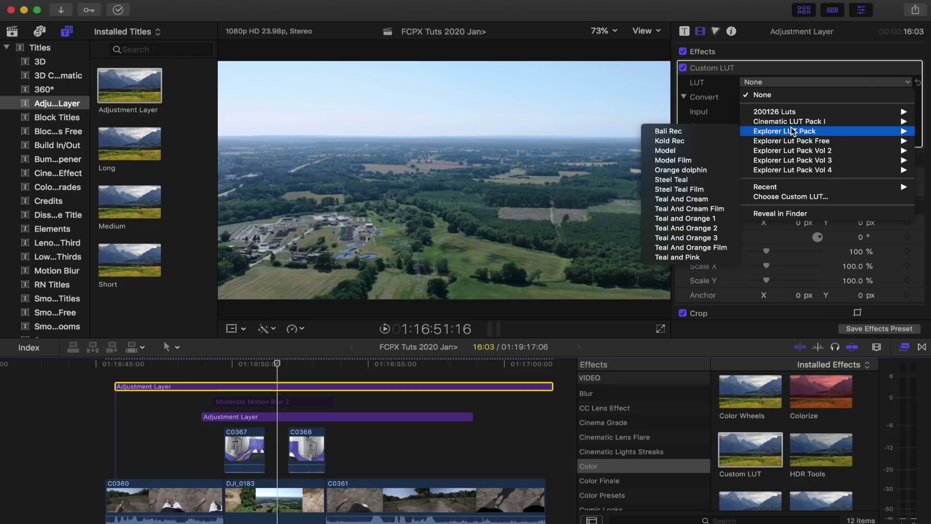
pyautogui.moveTo(810, 161)
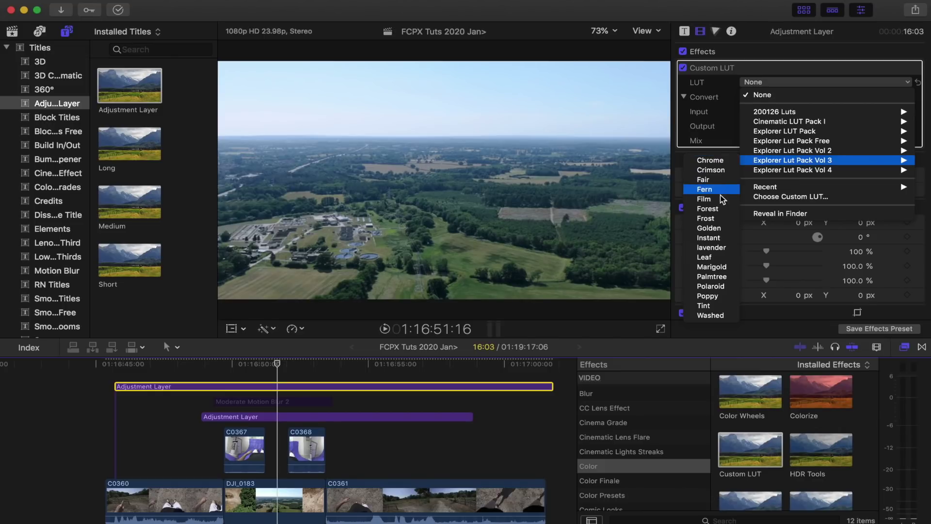
pyautogui.click(717, 162)
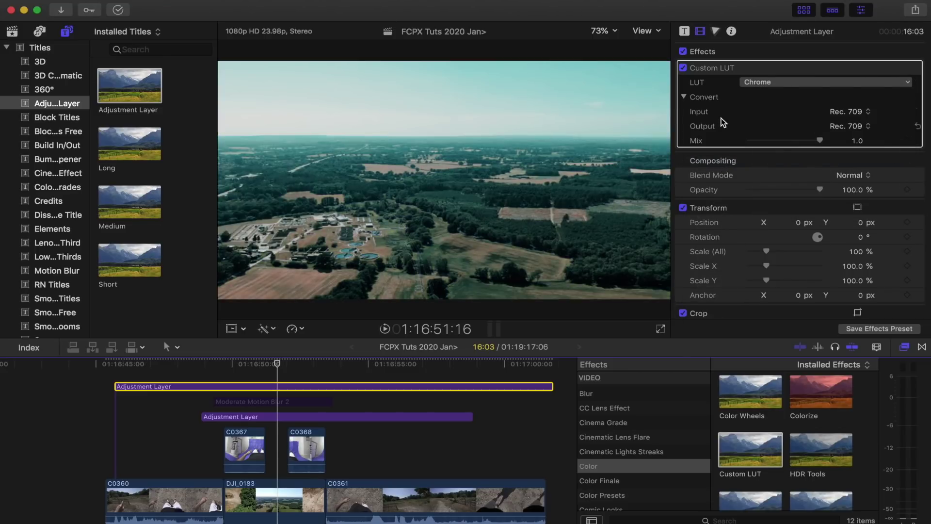
pyautogui.click(683, 68)
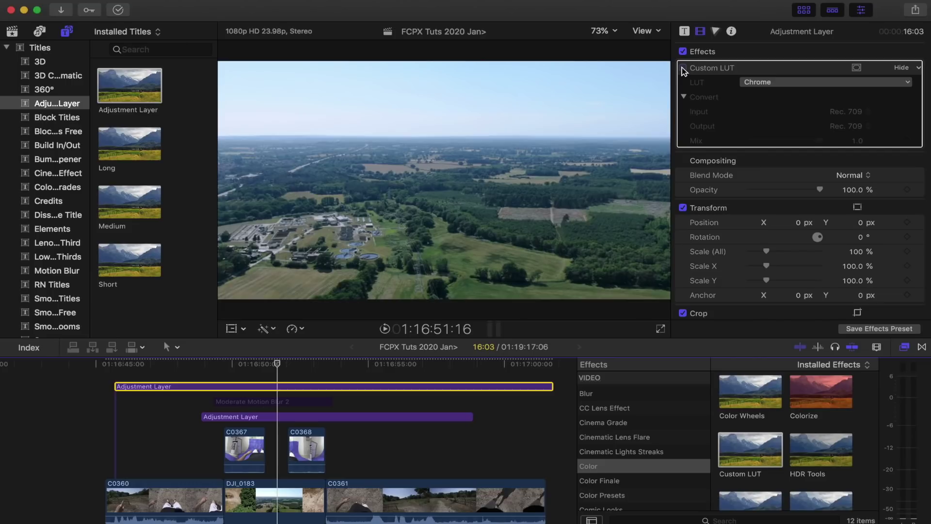
pyautogui.click(682, 68)
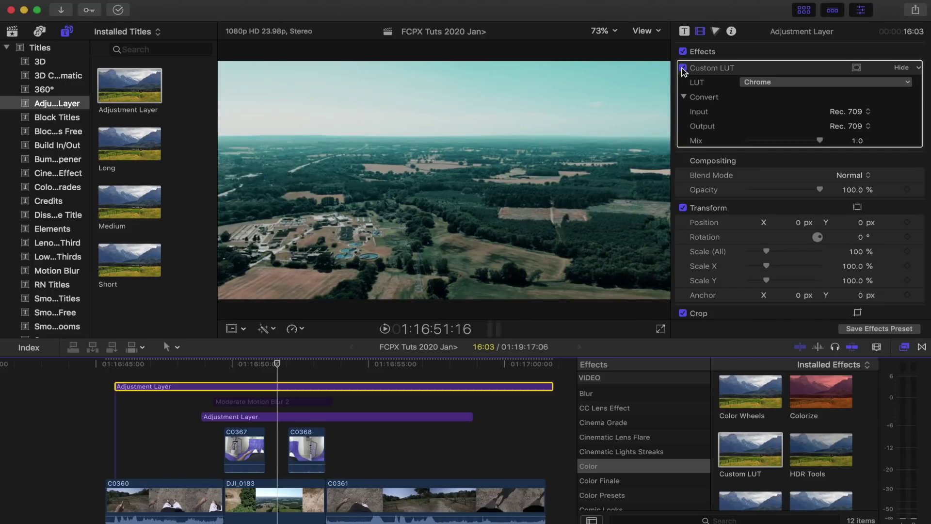
# Set the LUT to Tint from Explorer Lut Pack Vol 3 and reduce its Mix to 0.7.
pyautogui.click(759, 82)
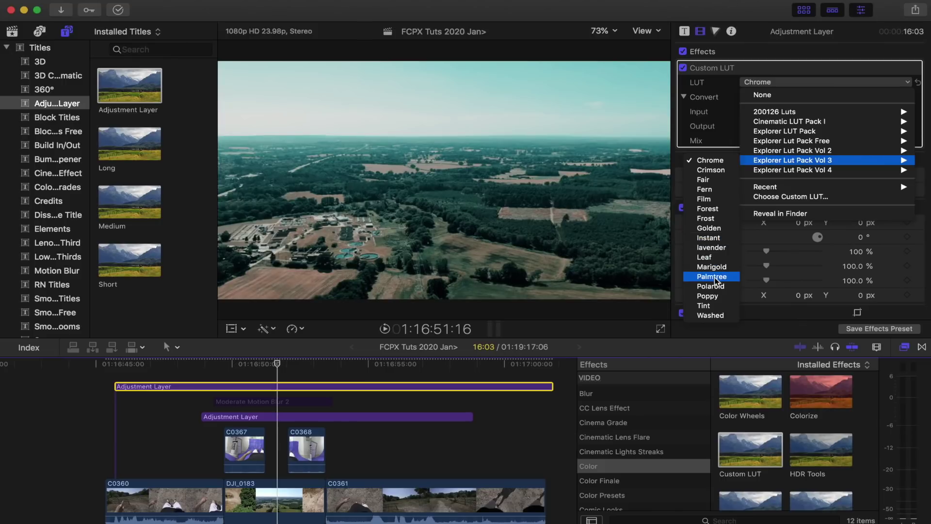
pyautogui.click(705, 306)
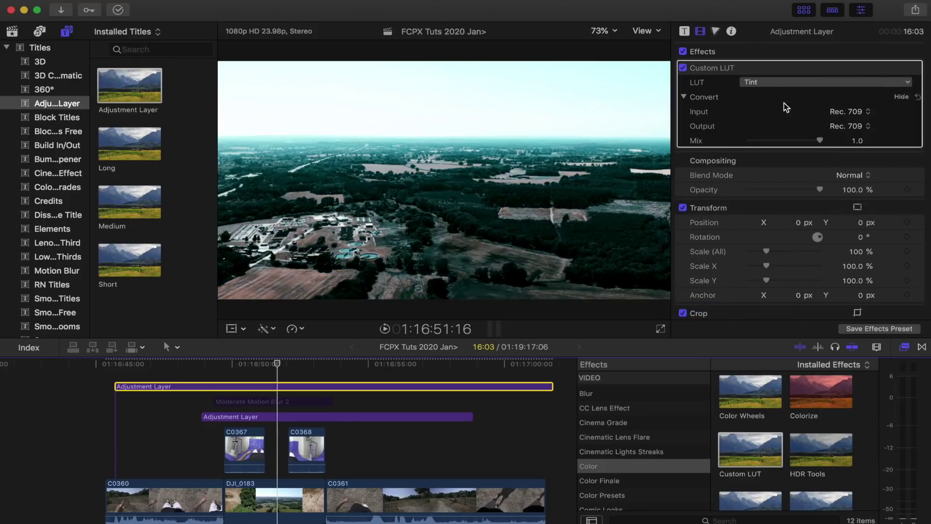
pyautogui.moveTo(819, 139); pyautogui.dragTo(798, 141)
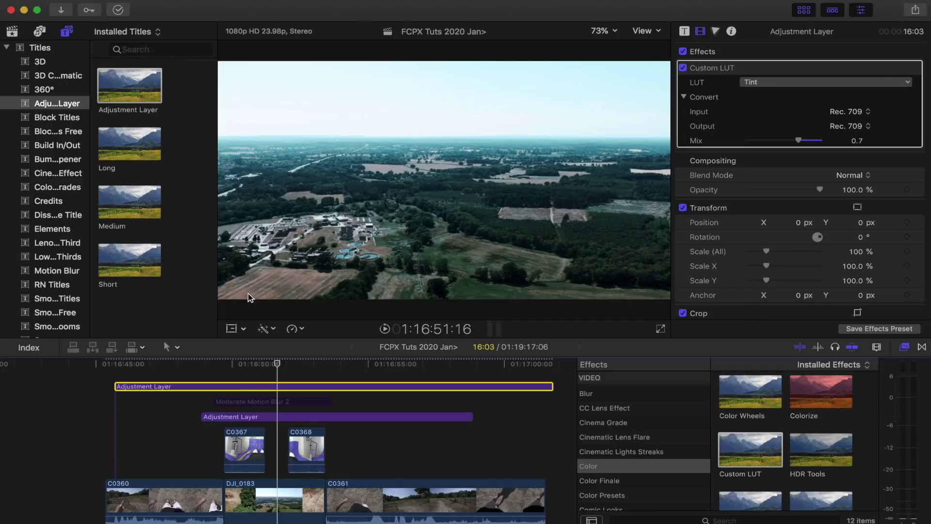
# Re-enable the Moderate Motion Blur 2 title and play back the graded sequence.
pyautogui.click(228, 402)
pyautogui.press('space')
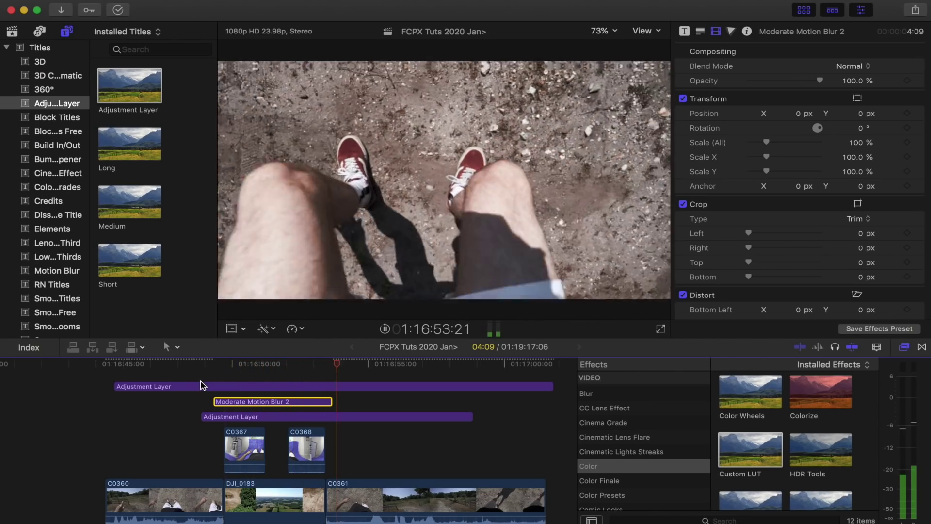
pyautogui.click(275, 363)
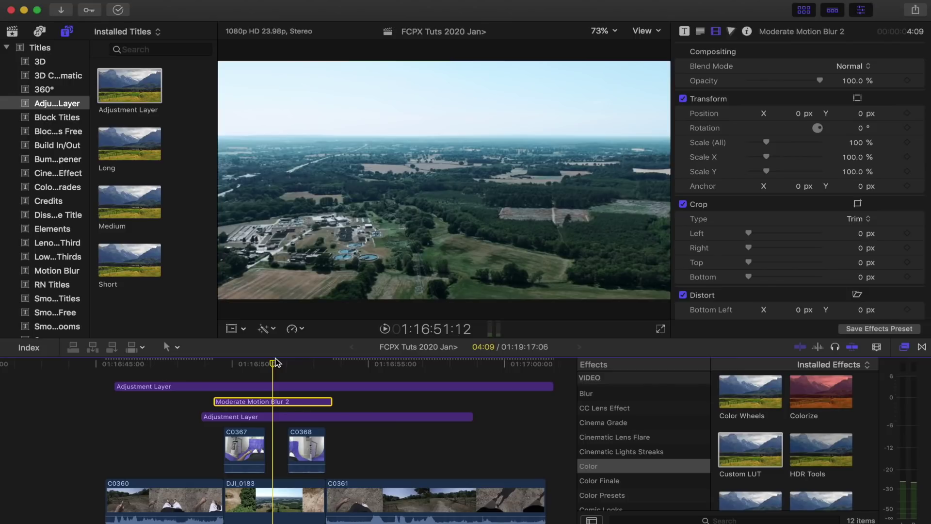